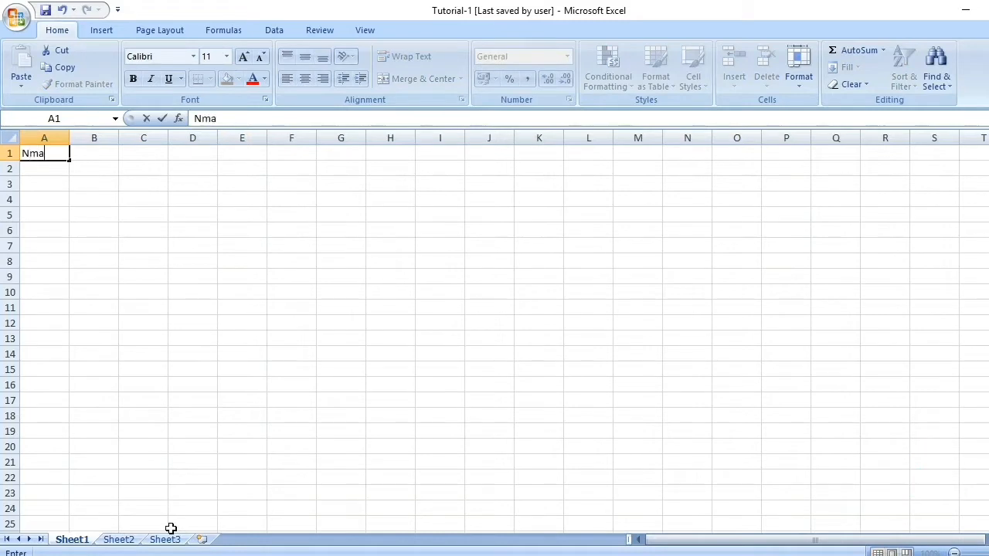
Enter the column headers Name, English and Hindi in cells A1 to C1
key("BackSpace")
key("BackSpace")
key("BackSpace")
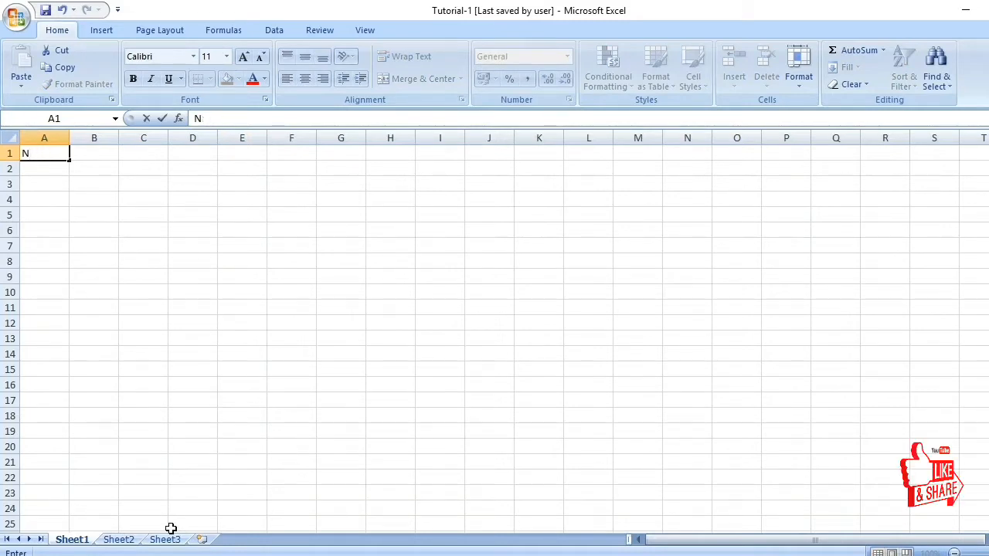
type("ame")
key("Tab")
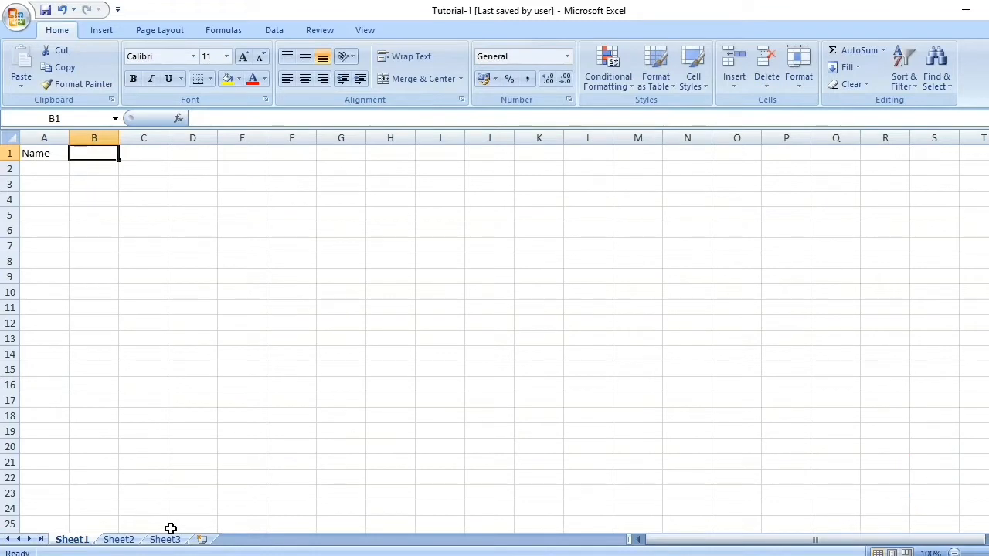
type("En")
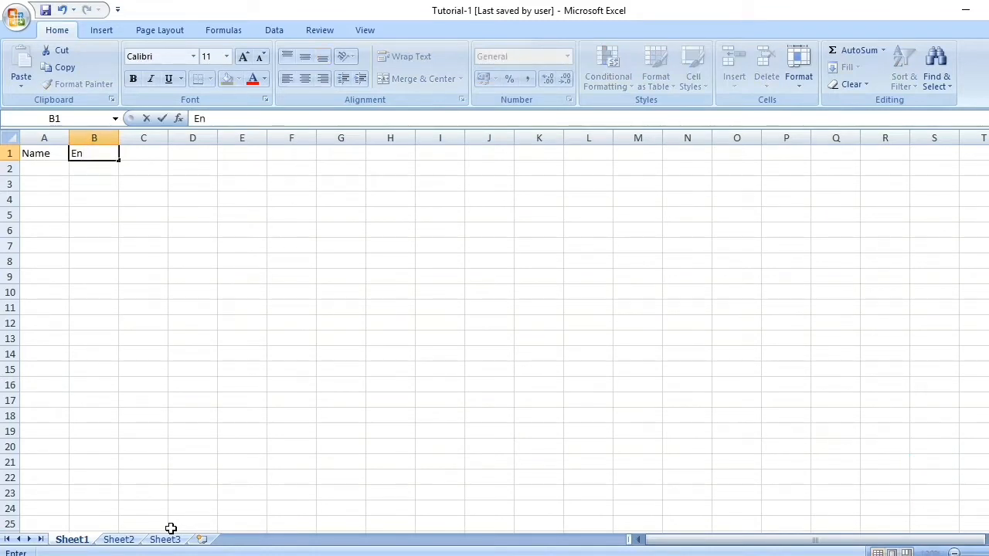
type("glish")
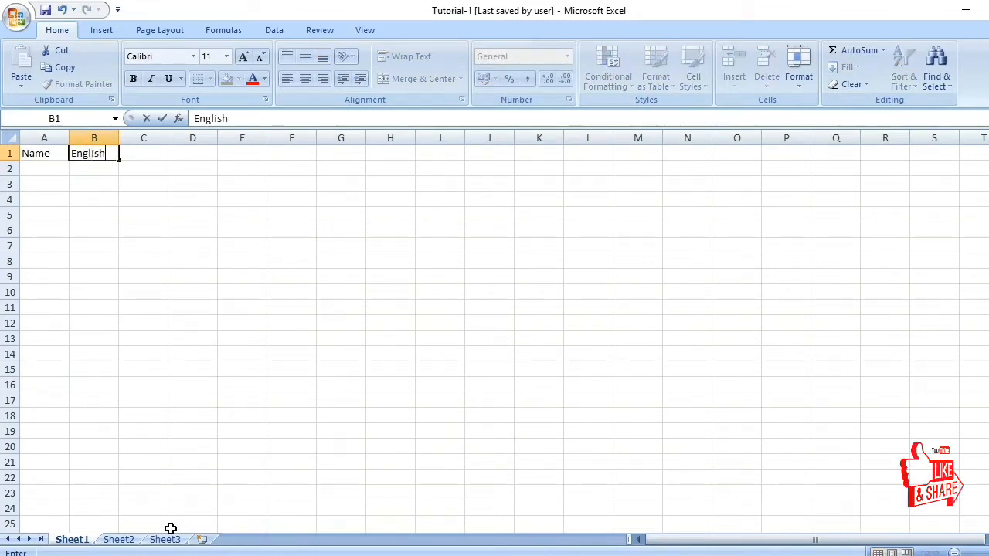
key("Tab")
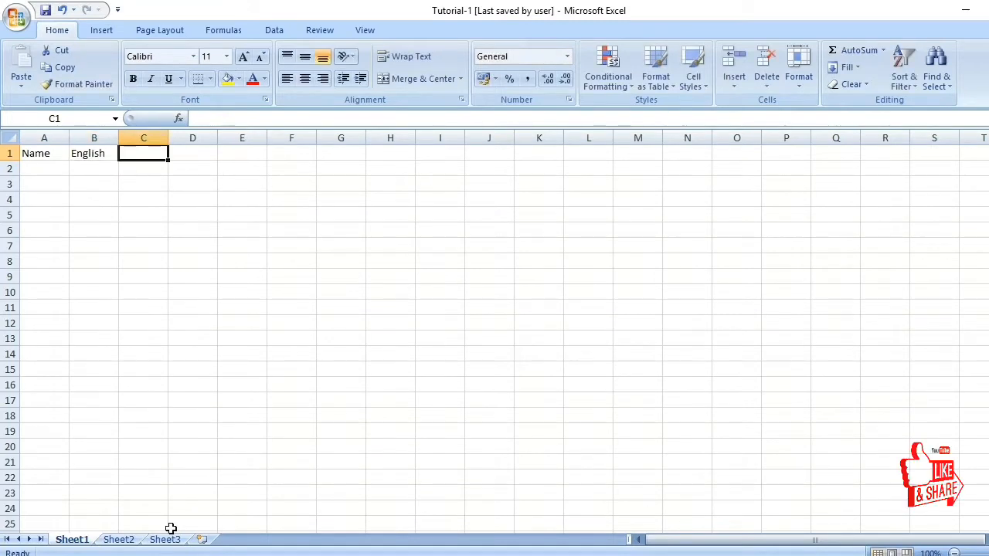
type("Hindi")
key("Tab")
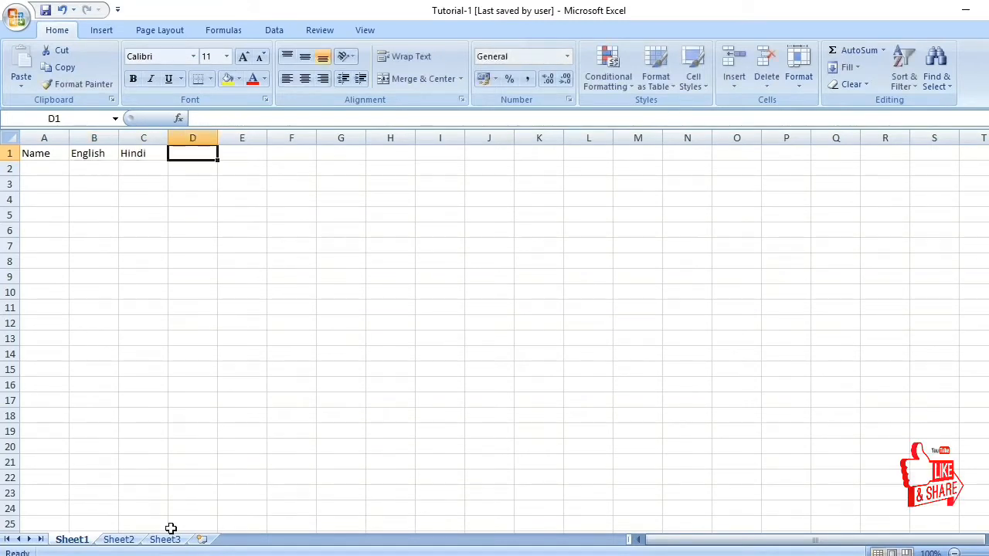
Add the subject headers History and Maths in cells D1 and E1
left_click(171, 528)
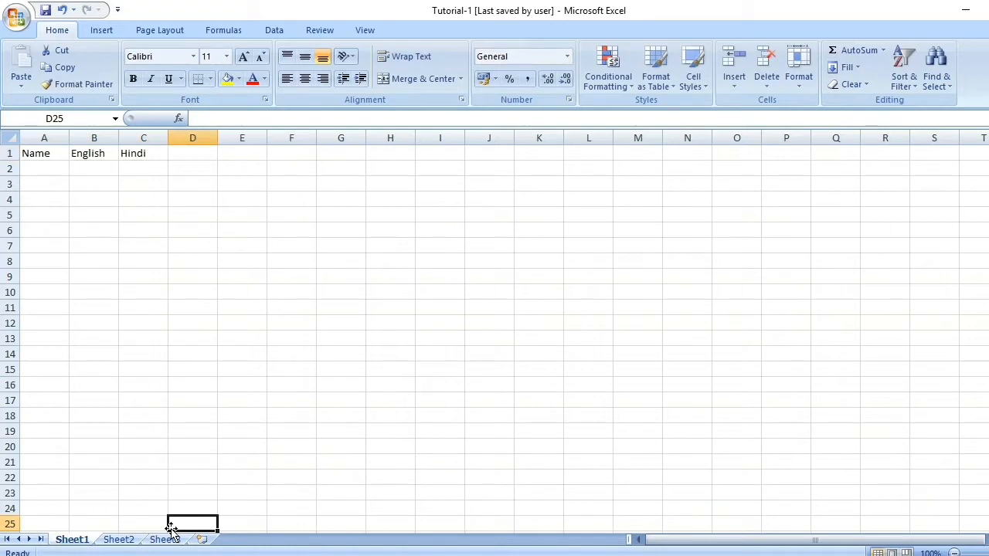
key("ctrl+Up")
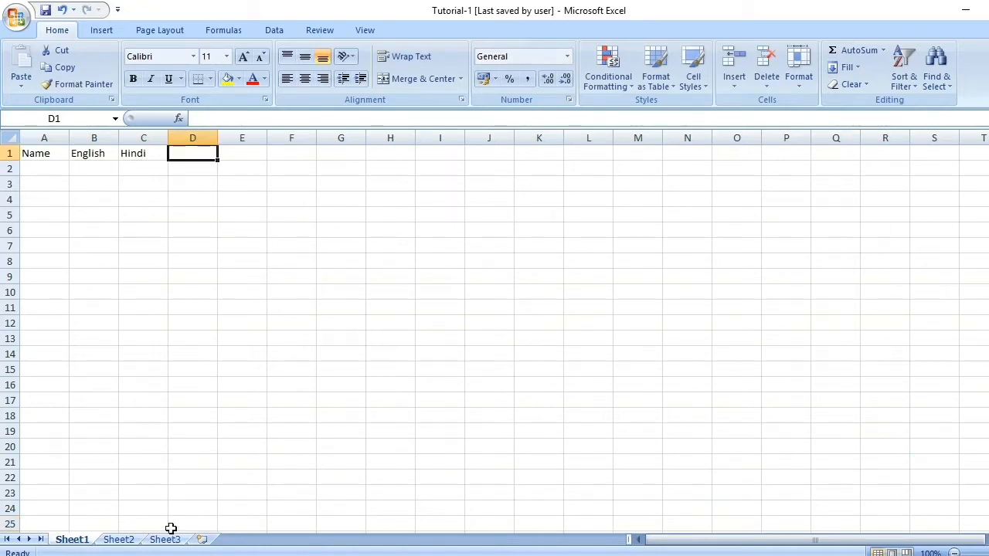
type("Hi")
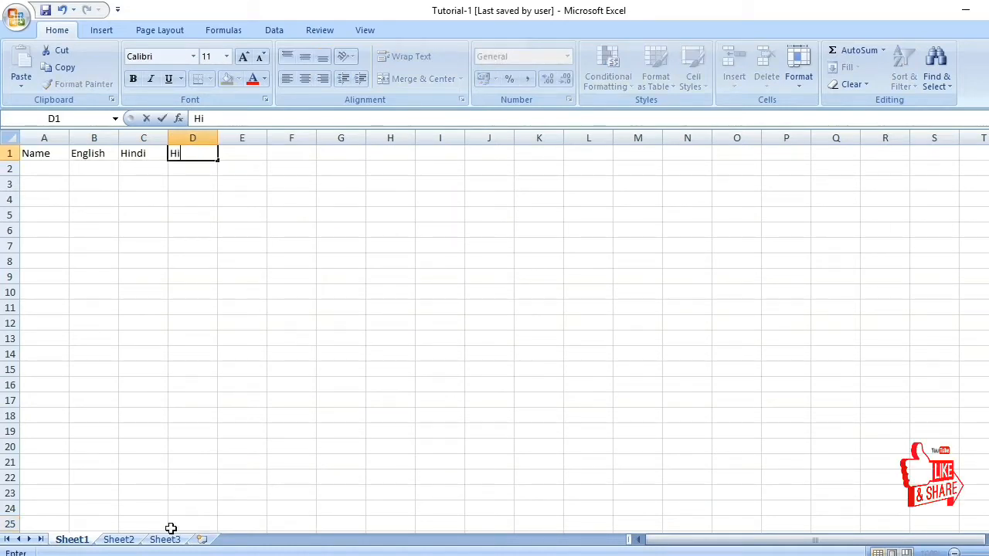
type("story")
key("Tab")
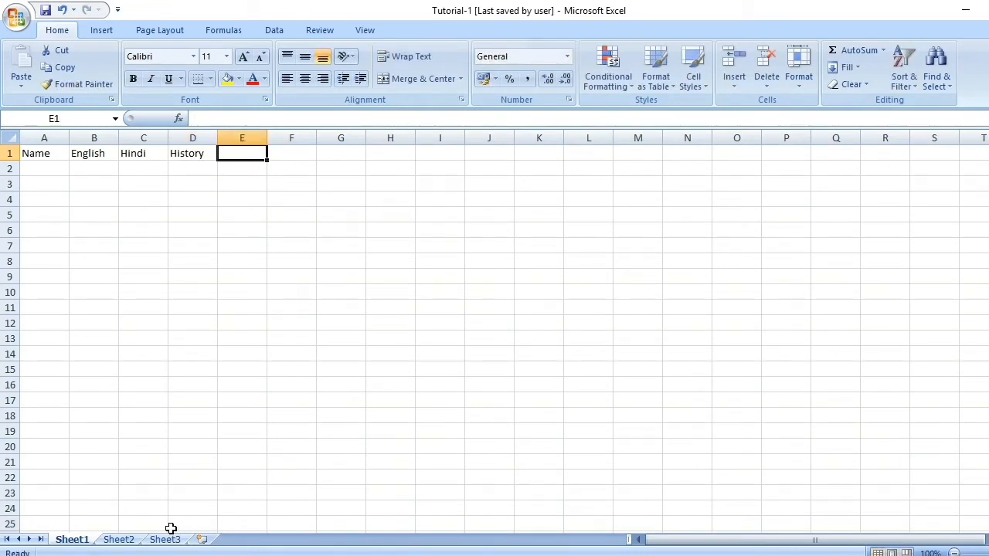
type("Math")
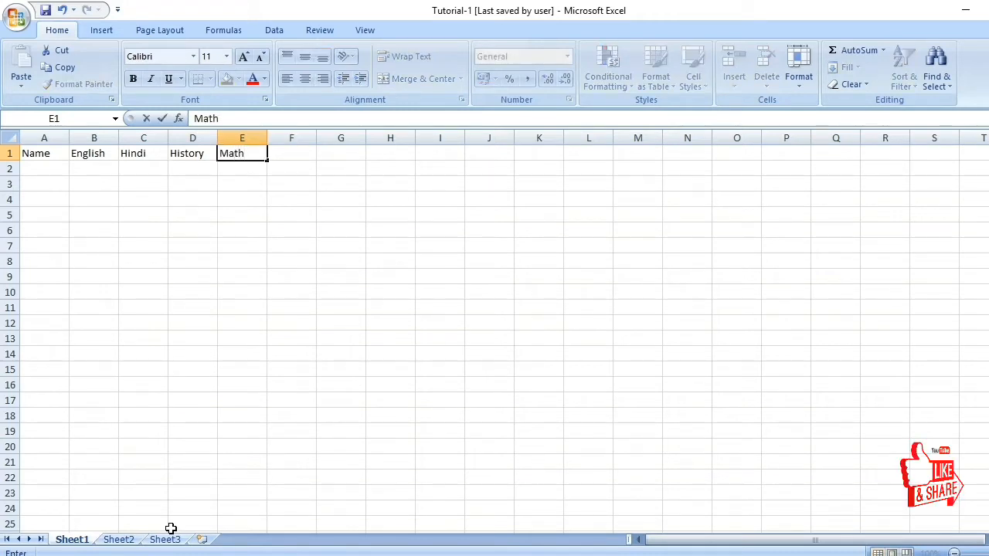
type("s")
key("Tab")
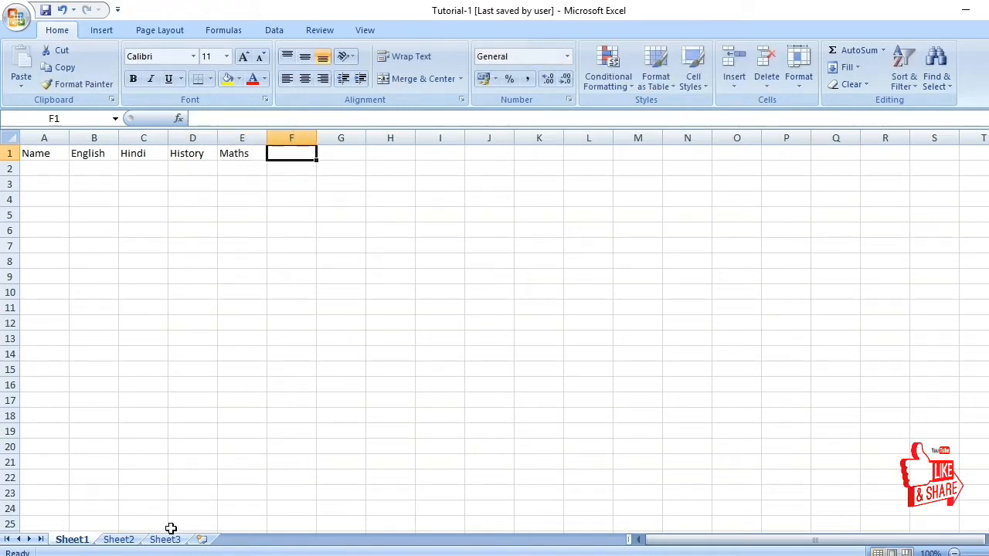
Complete the header row with Science in cell F1 and Total in cell G1
type("Scie")
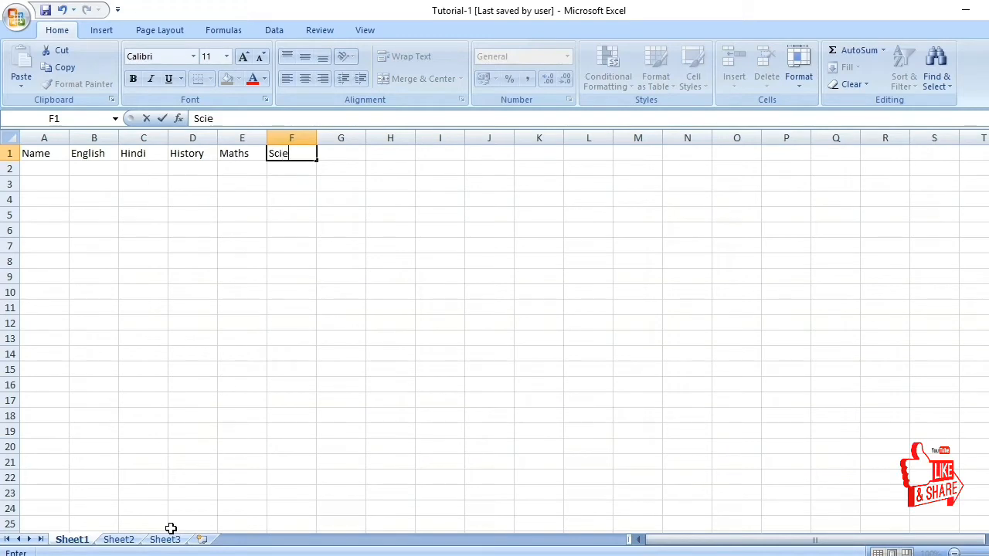
type("nce")
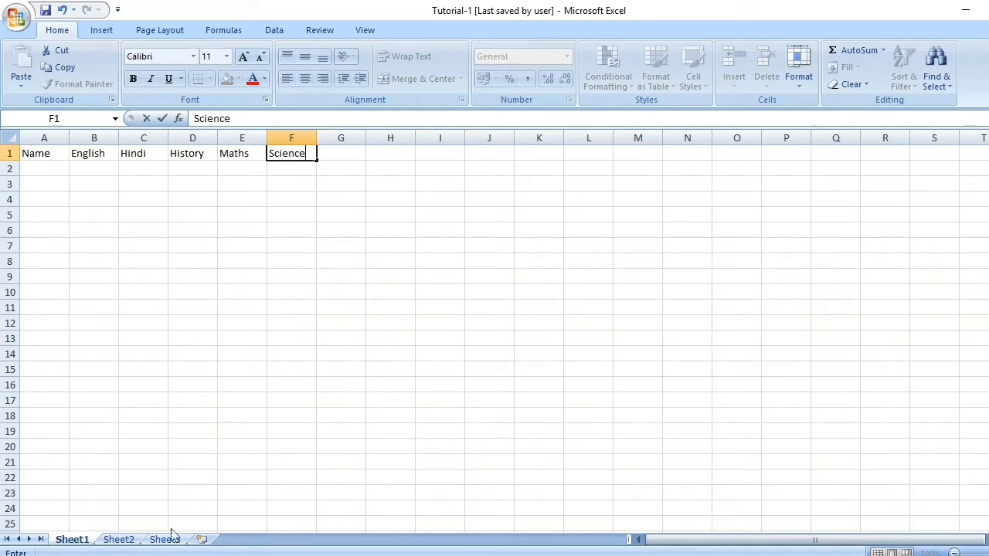
key("Tab")
type("Total")
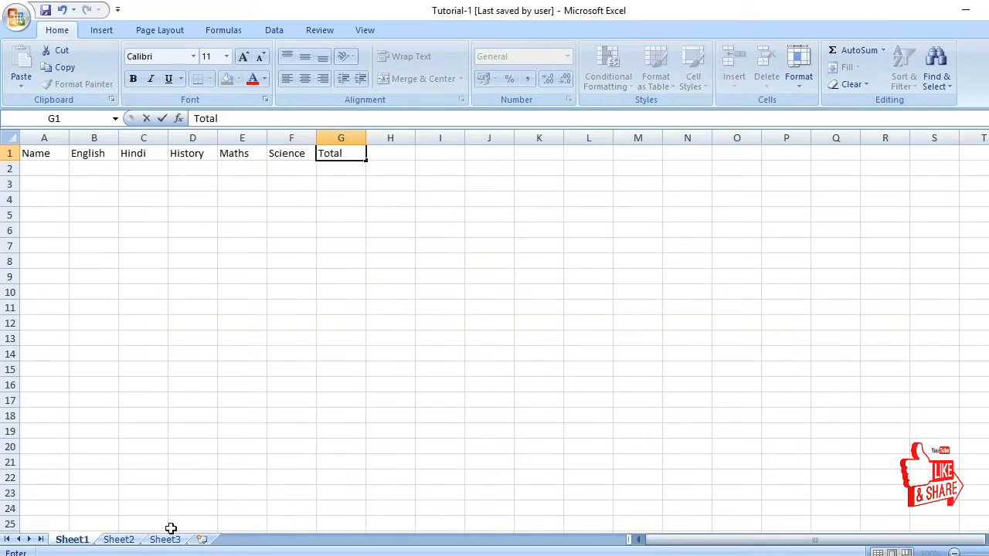
key("Tab")
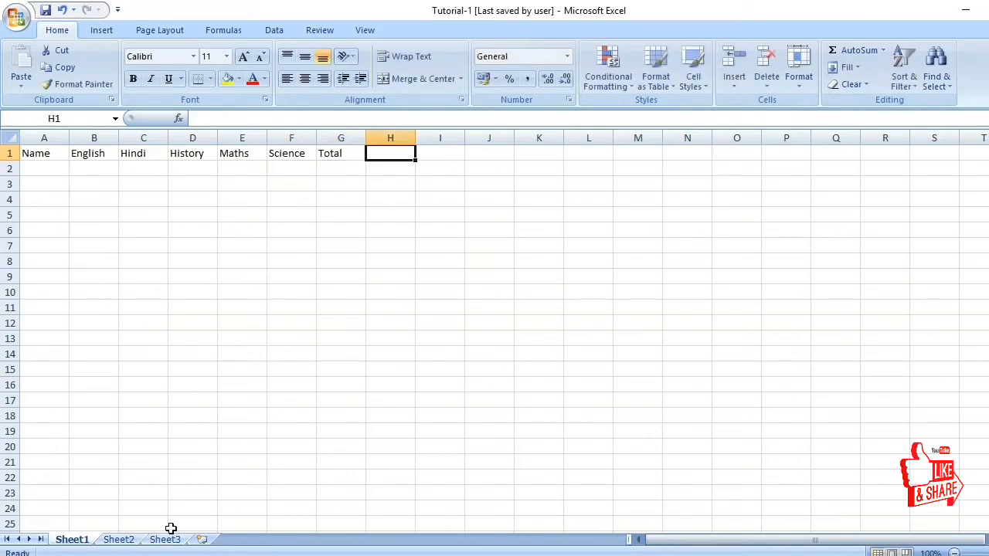
Enter the first three students' names below the Name header, in cells A2 to A4
key("Left")
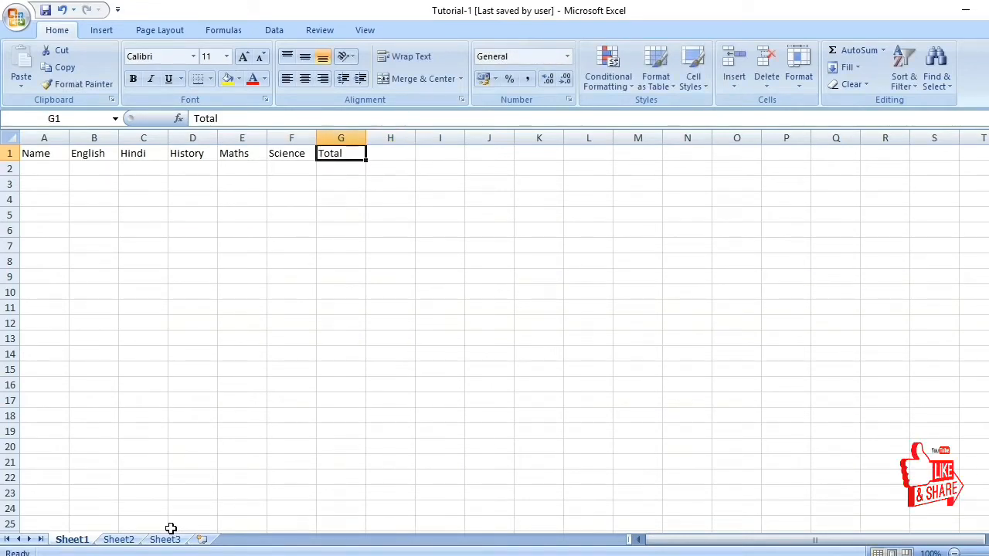
key("Home")
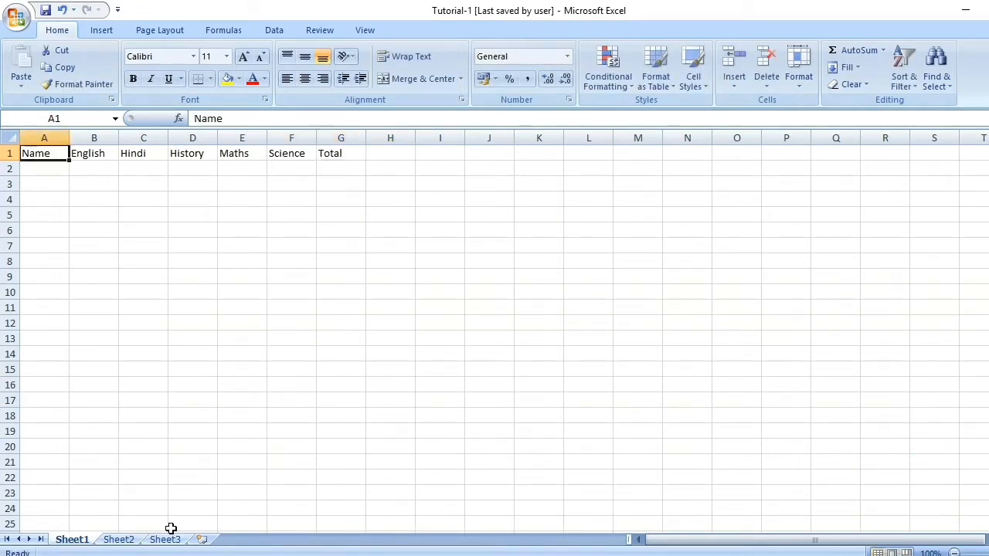
key("Down")
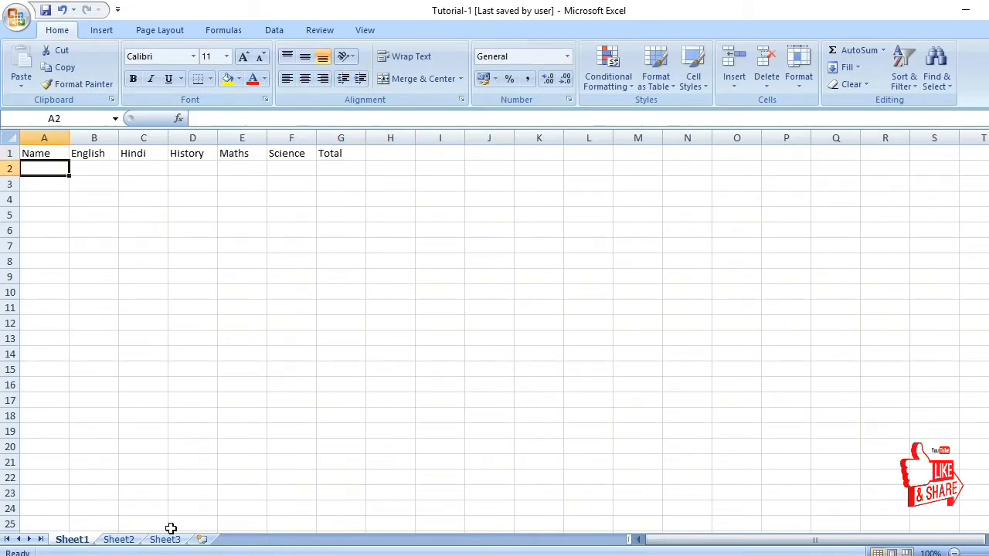
type("Deepak")
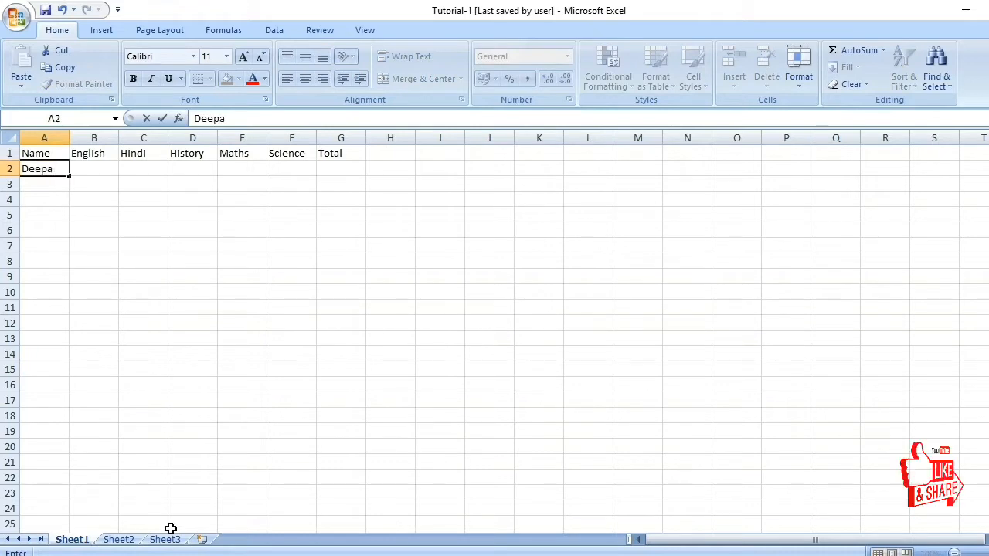
key("Tab")
key("Return")
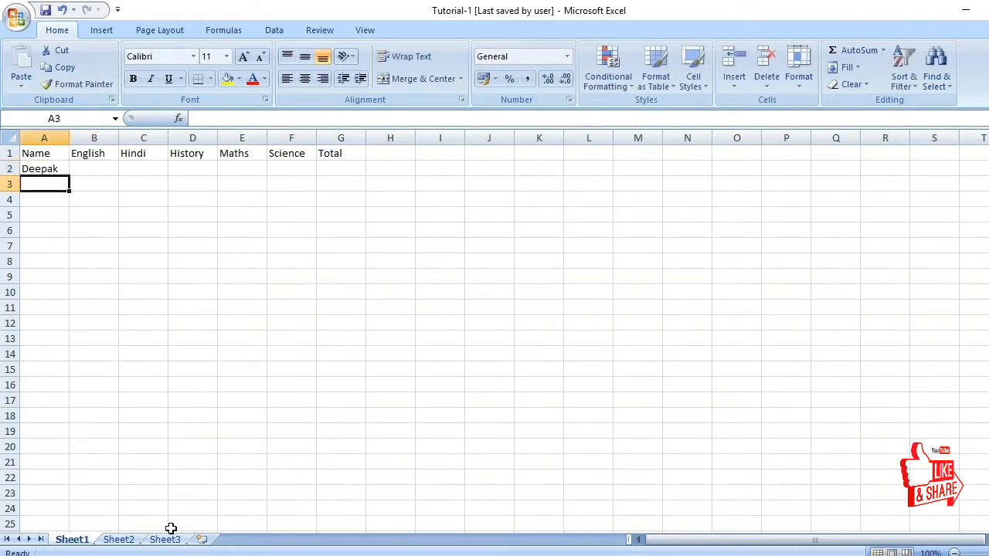
type("Irfan")
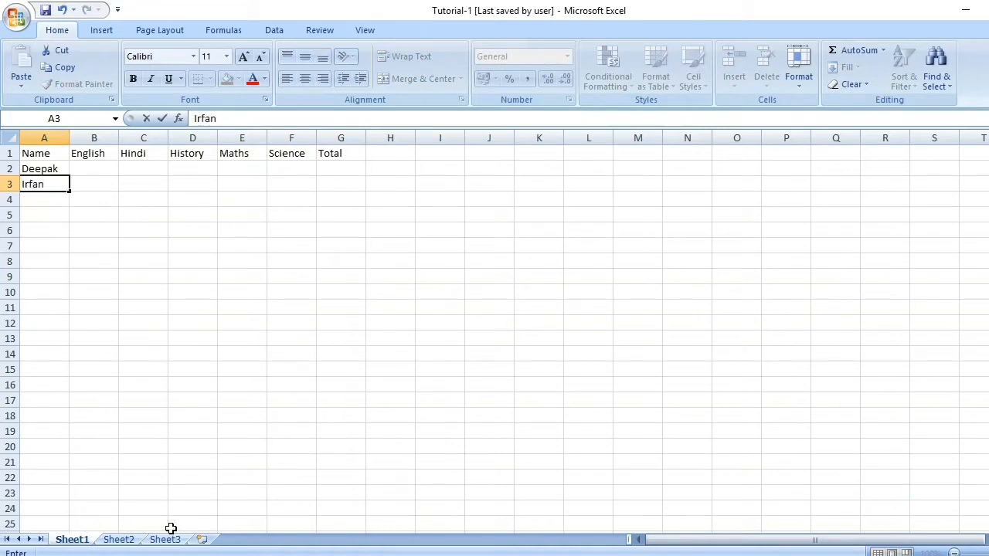
key("Return")
type("F")
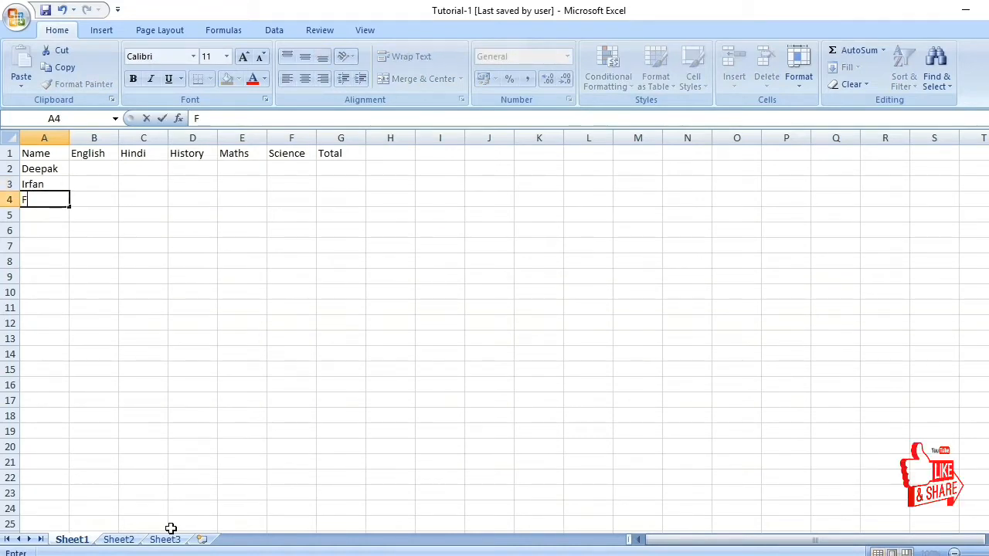
type("aheem")
key("Tab")
key("Return")
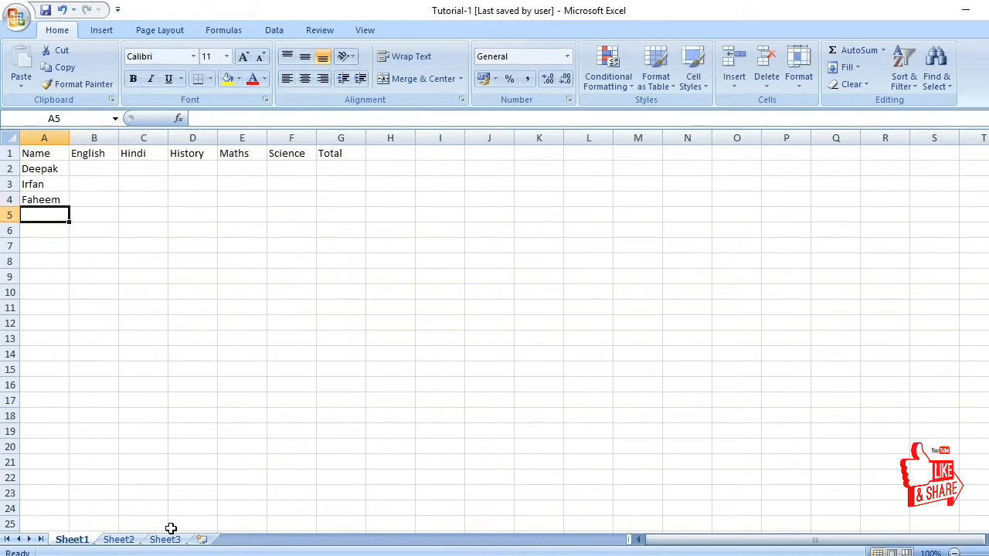
Enter the next three students' names in cells A5 to A7 of the Name column
type("Rakesh")
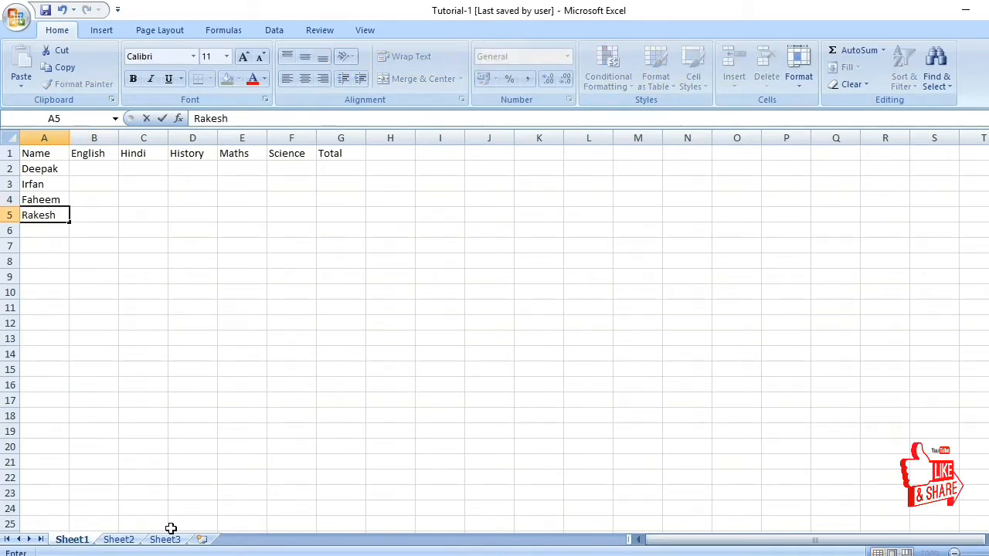
key("Return")
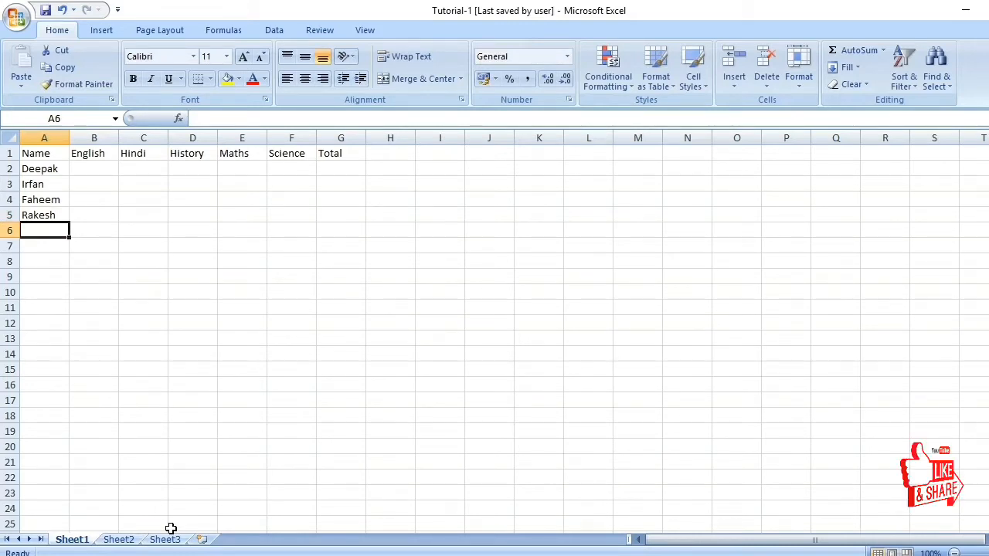
type("Umesh")
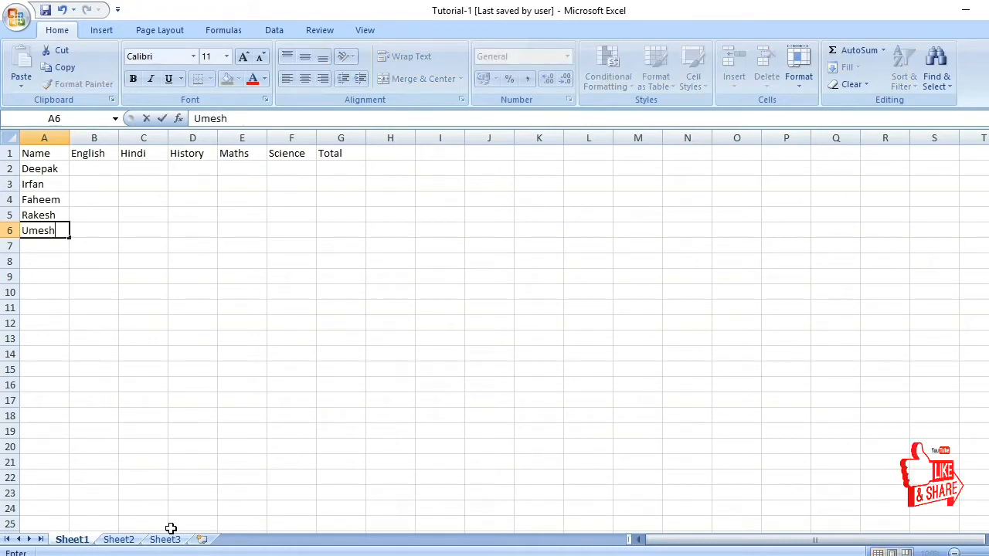
key("Return")
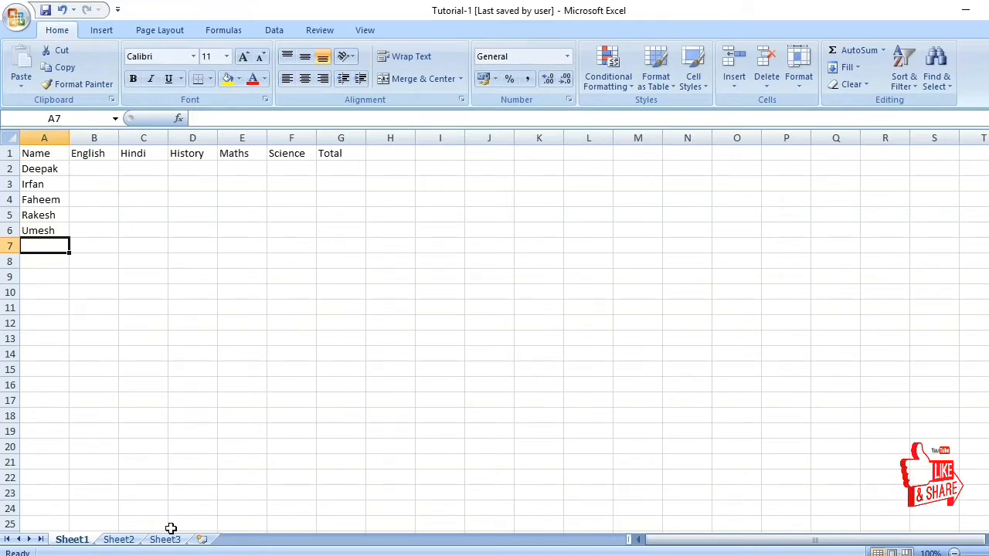
type("Suress")
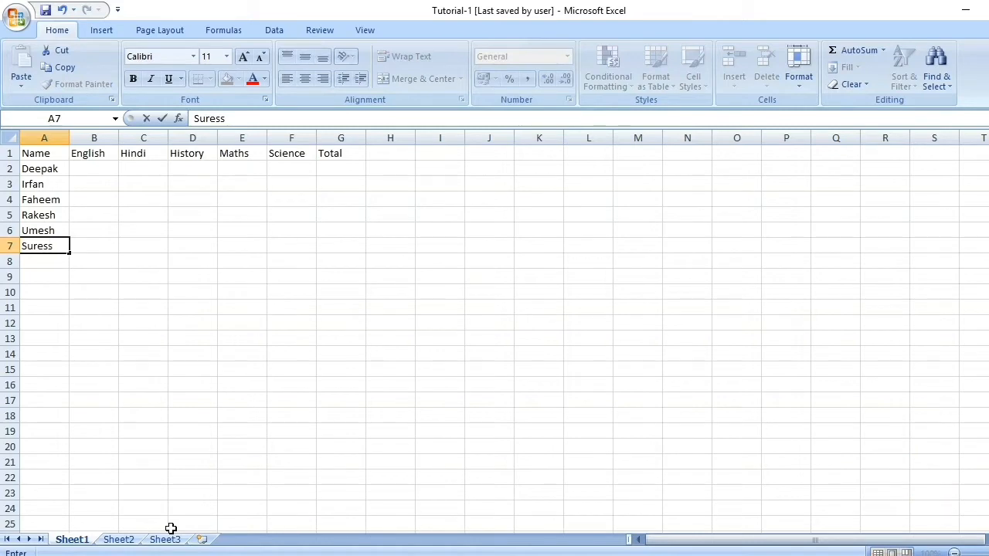
key("BackSpace")
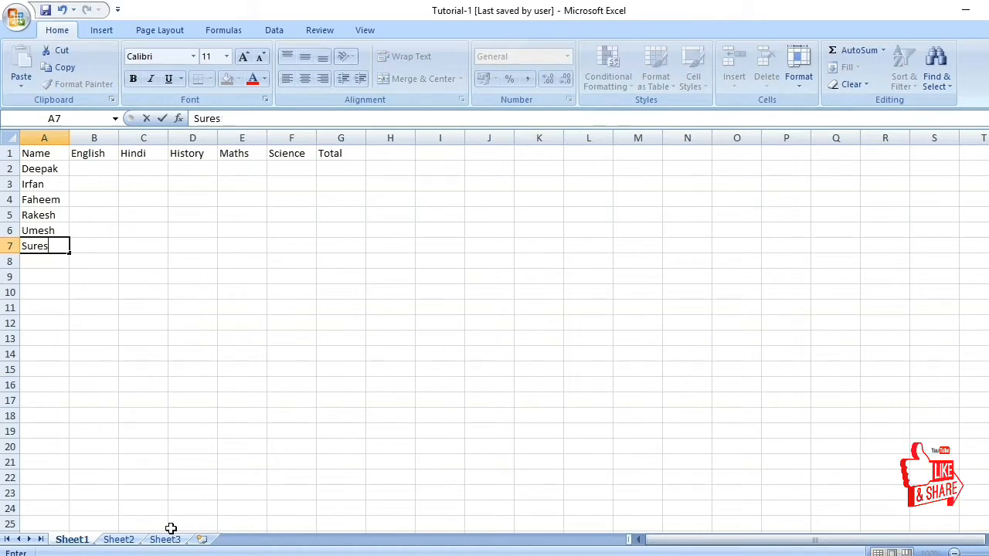
type("h")
key("Return")
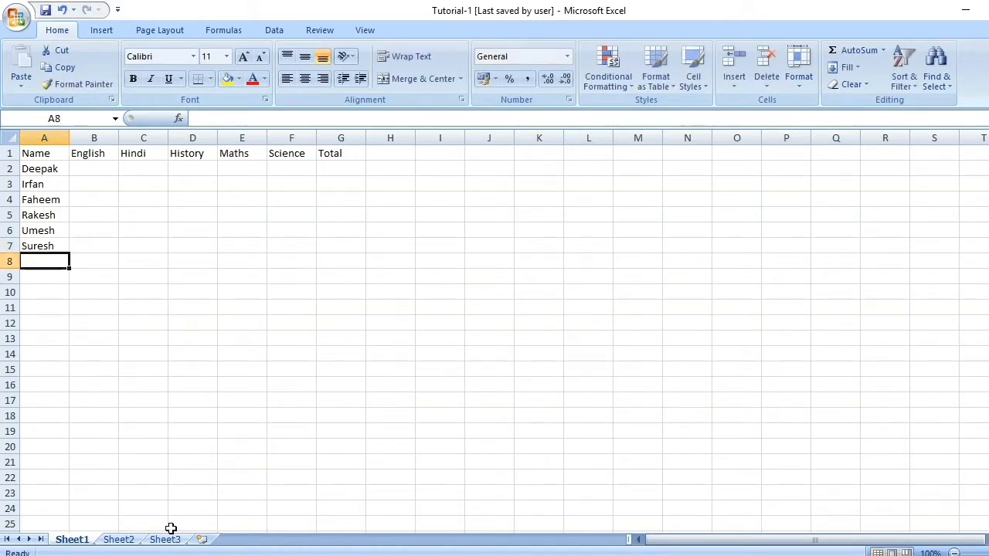
Enter another student's name in cell A8 and repeat the name from A2 in cell A9
type("A")
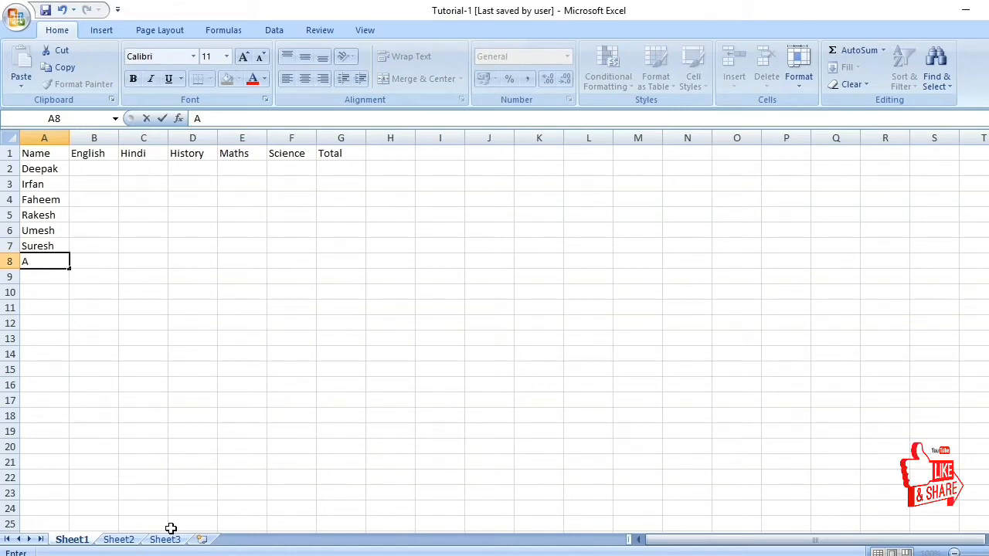
type("ffan")
key("Return")
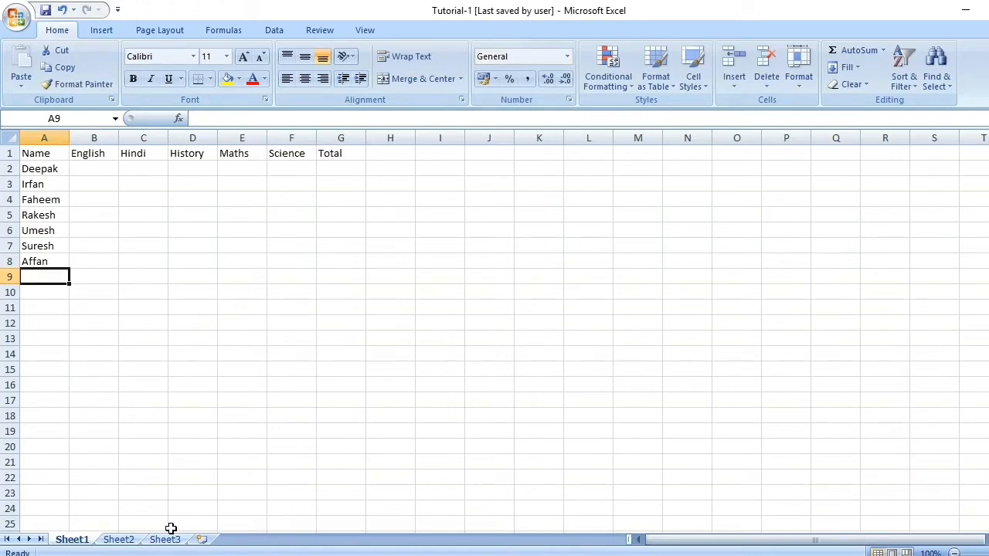
type("D")
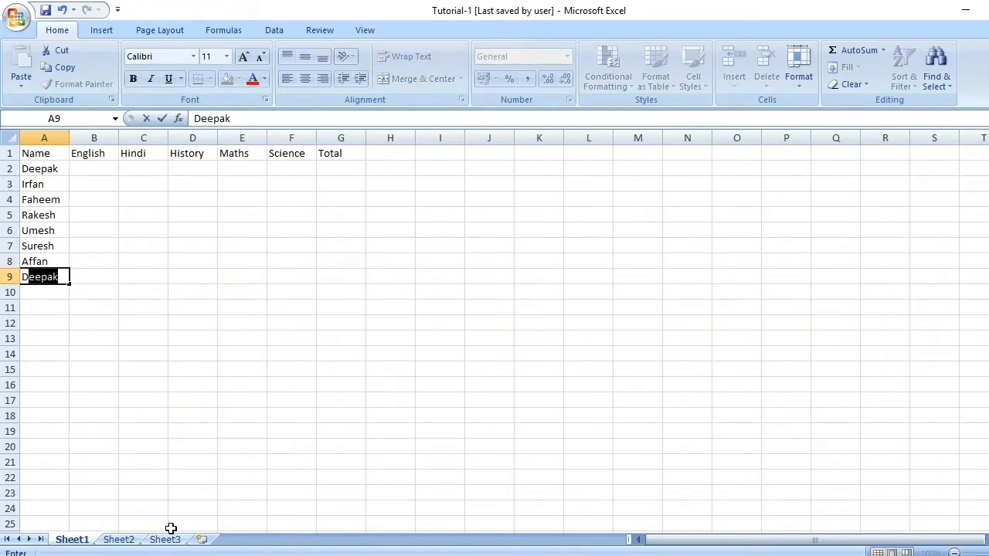
key("Return")
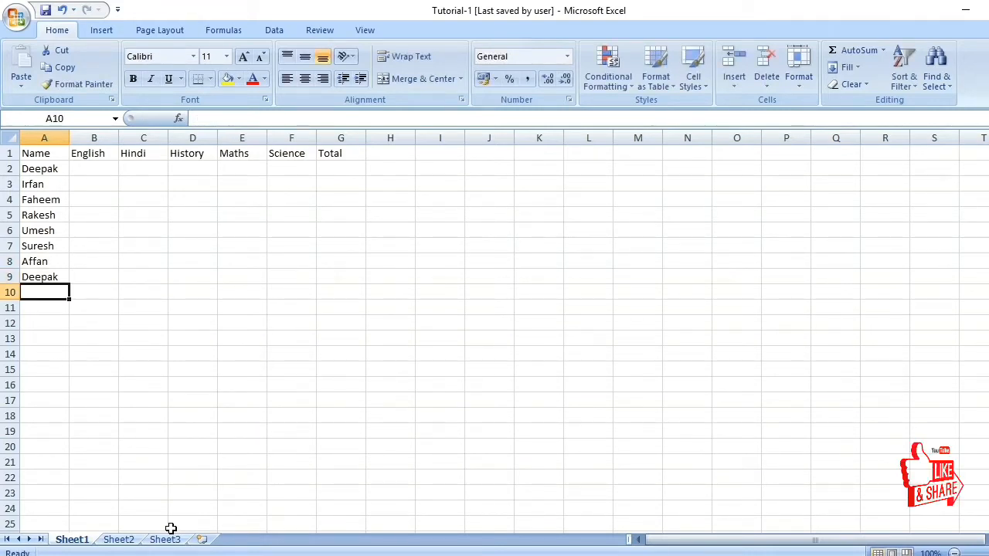
Repeat the student name from cell A6 in cell A10 of the Name column
type("U")
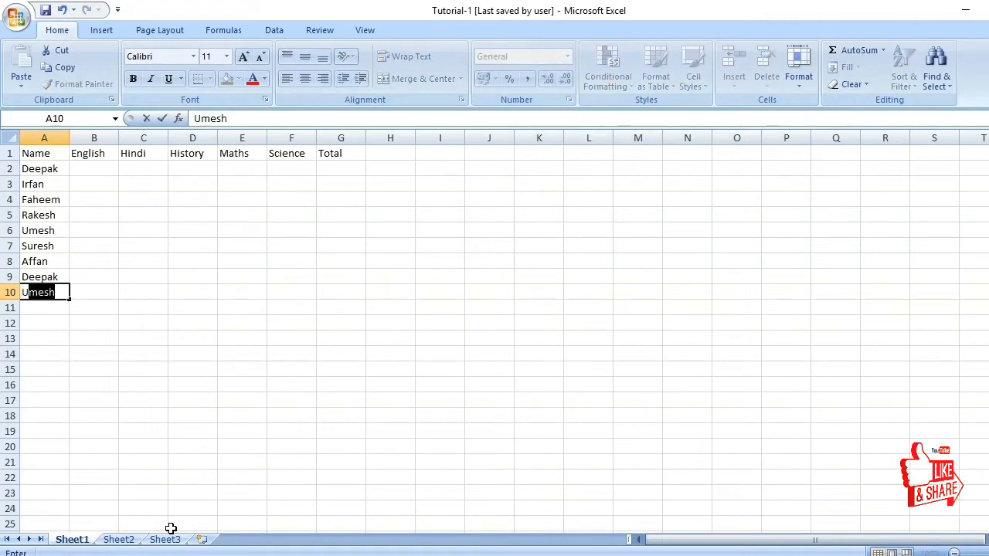
key("Return")
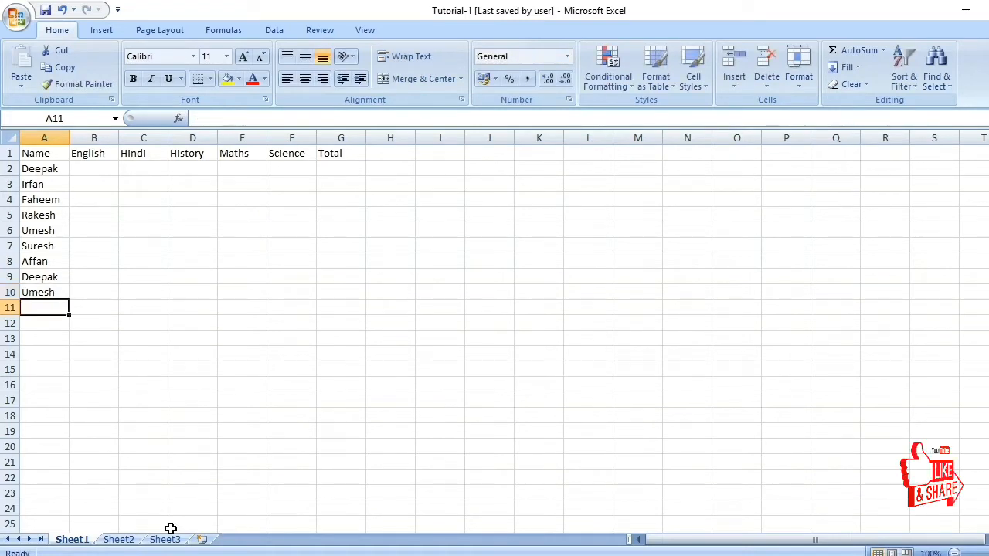
Enter the formula =RANDBETWEEN(33,99) in cell B2 to generate the first student's English mark
key("Up")
key("Right")
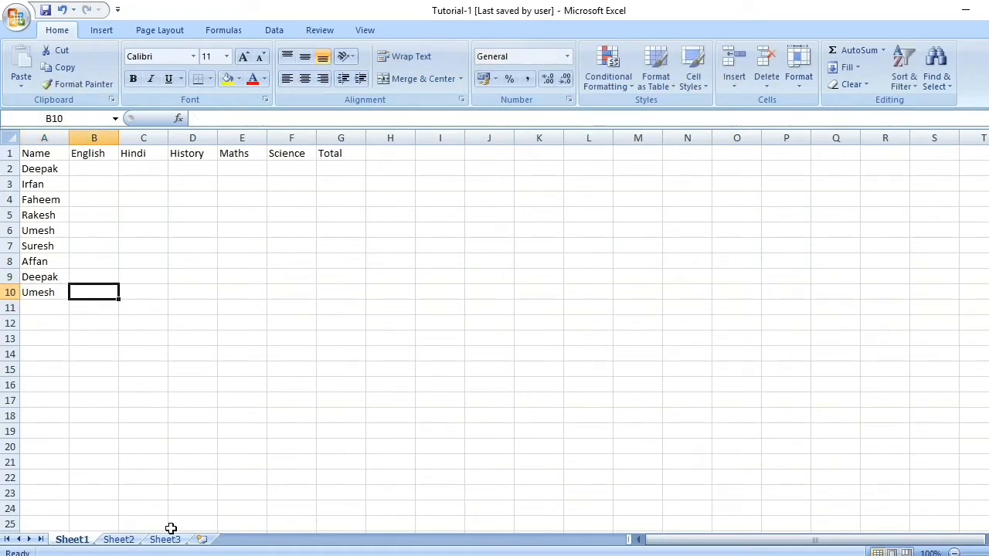
key("ctrl+Up")
key("Down")
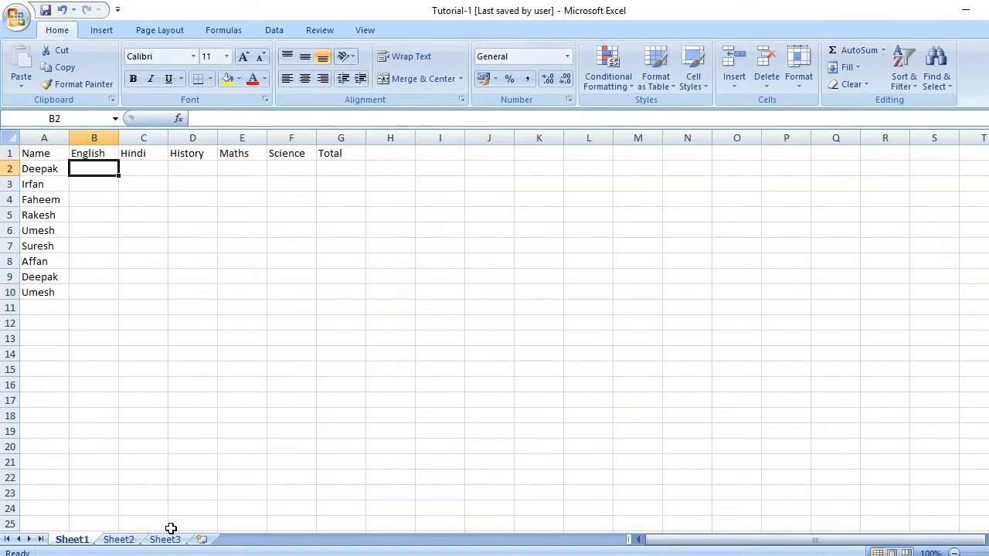
type("=ra")
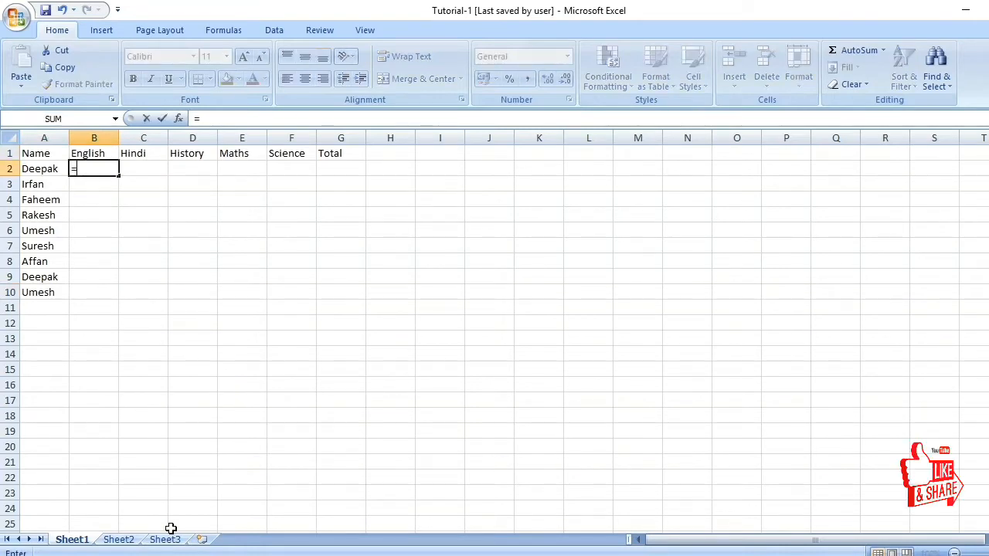
key("Down")
key("Down")
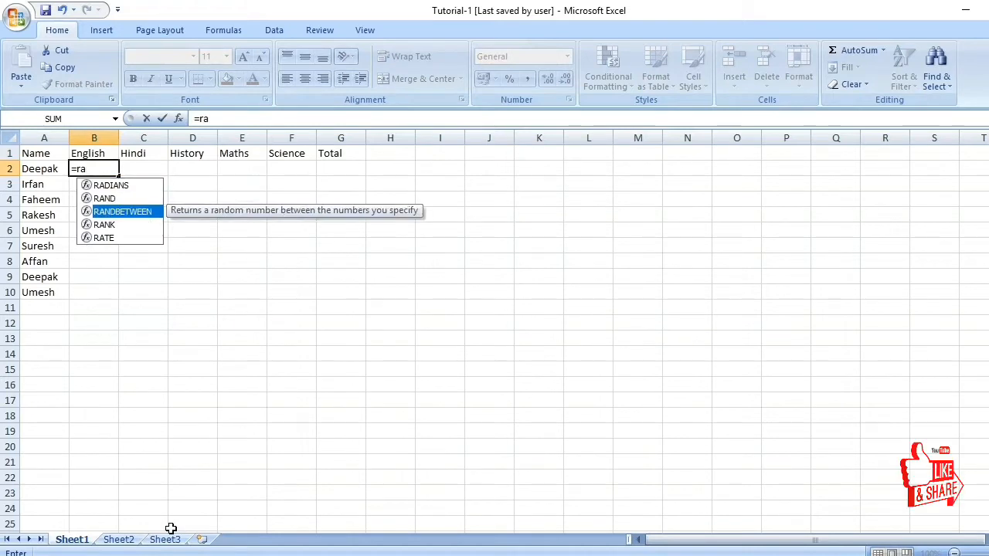
key("Tab")
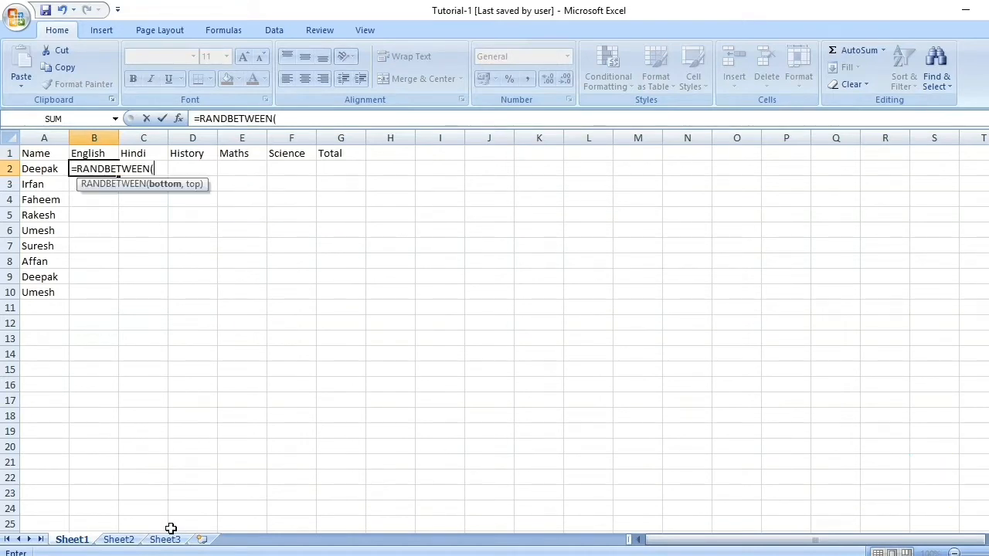
type("33,99)")
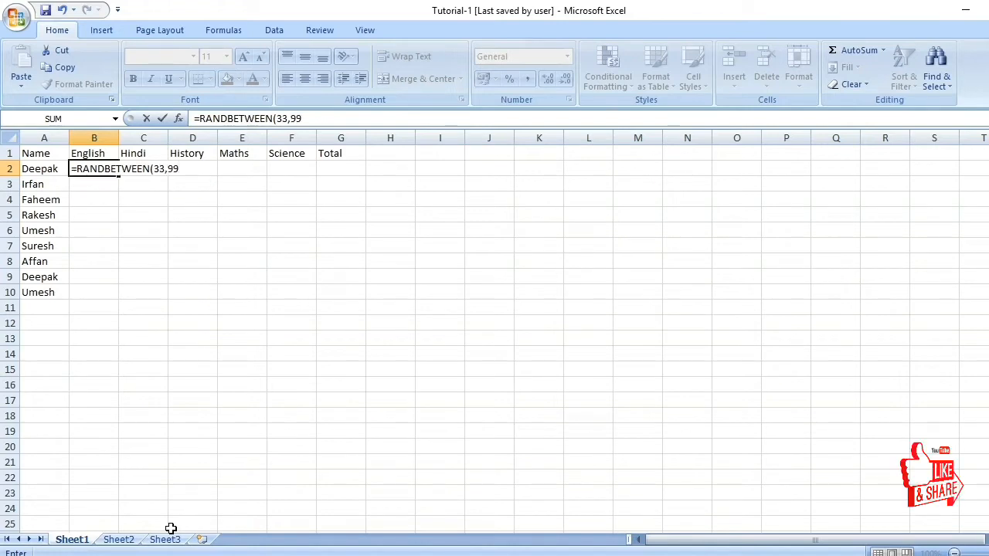
key("Tab")
Fill the random-mark formula from B2 rightward across the subject columns to F2
key("Left")
key("shift+Right")
key("shift+Right")
key("shift+Right")
key("shift+Right")
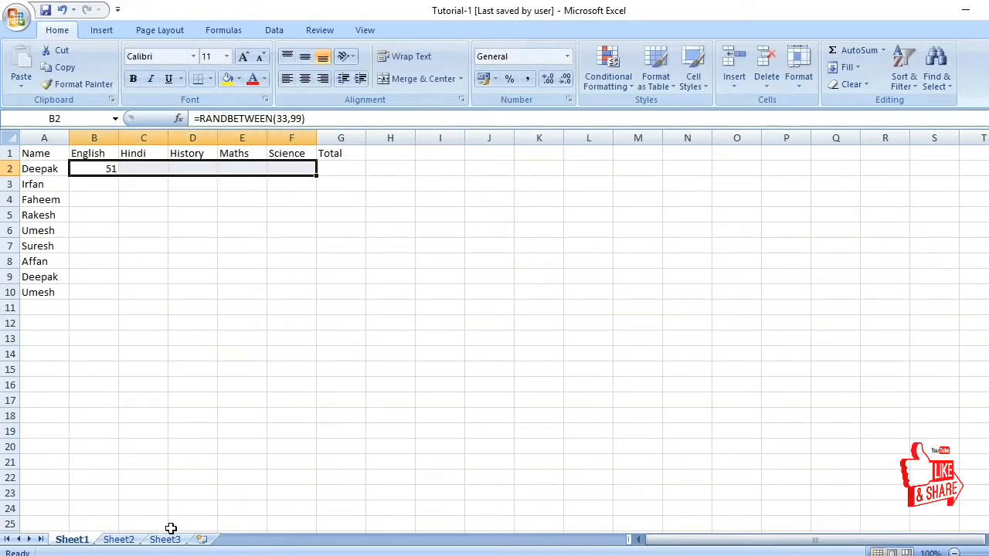
key("ctrl+r")
Fill the random-mark formulas in B2:F2 down to row 10 for all the students
key("shift+Down")
key("shift+Down")
key("shift+Down")
key("shift+Down")
key("shift+Down")
key("shift+Down")
key("shift+Down")
key("shift+Down")
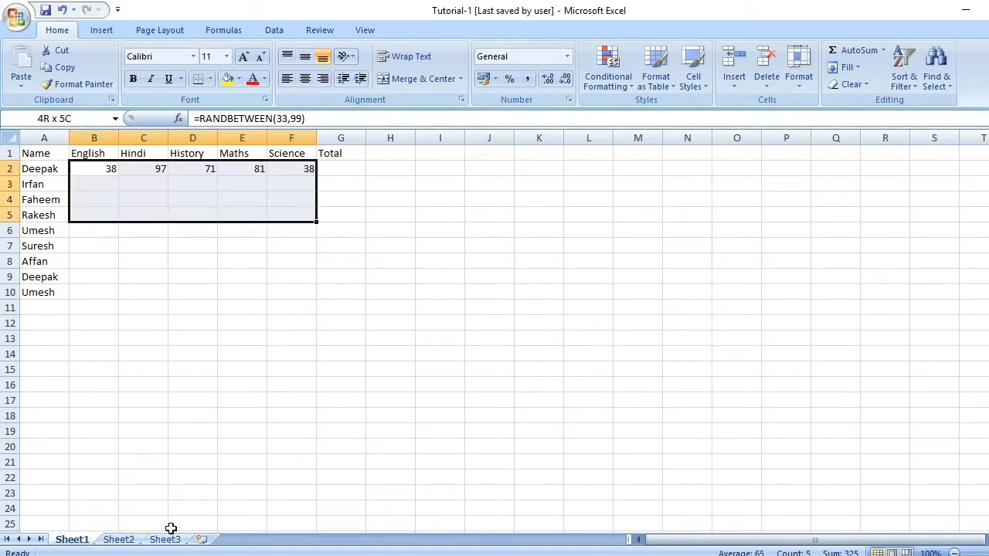
key("ctrl+d")
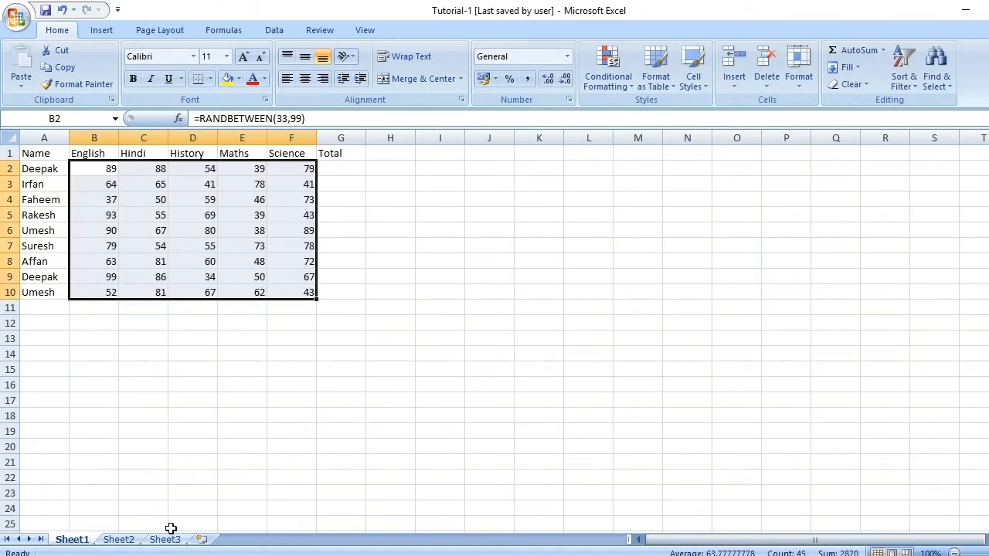
Start a formula in Total cell G2 that adds the English and Hindi marks, =B2+C2
key("Right")
key("Right")
key("Right")
key("Right")
key("Right")
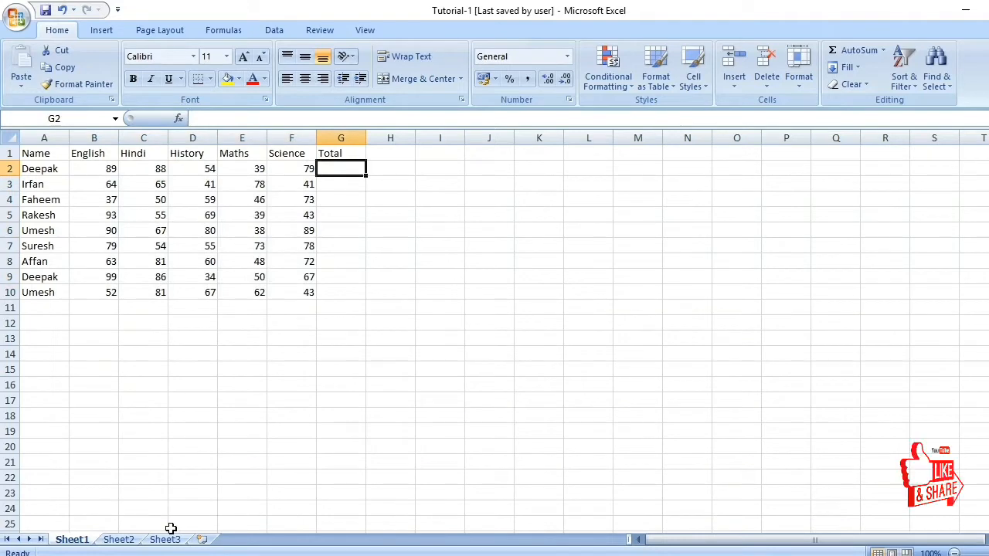
type("=")
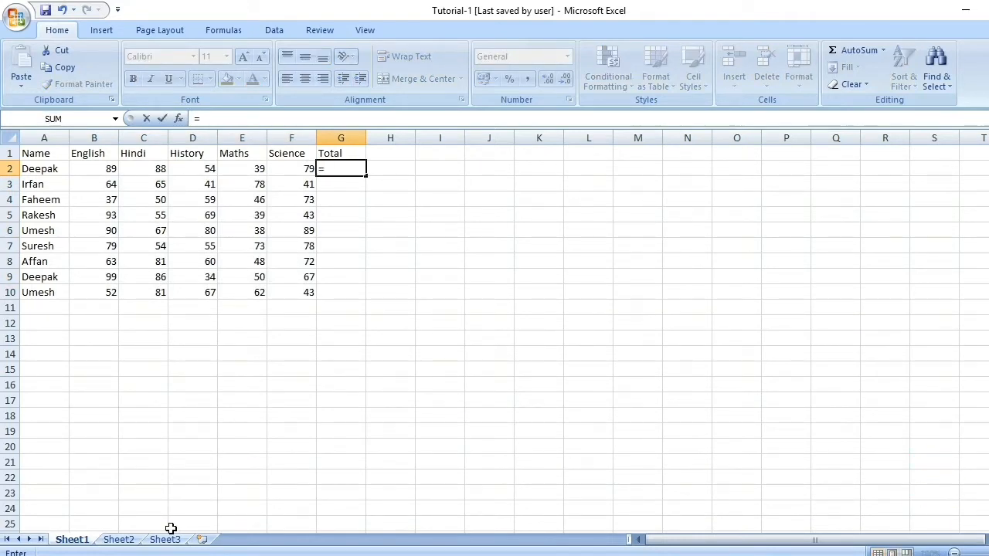
key("Left")
key("Left")
key("Left")
key("Left")
key("Left")
type("=")
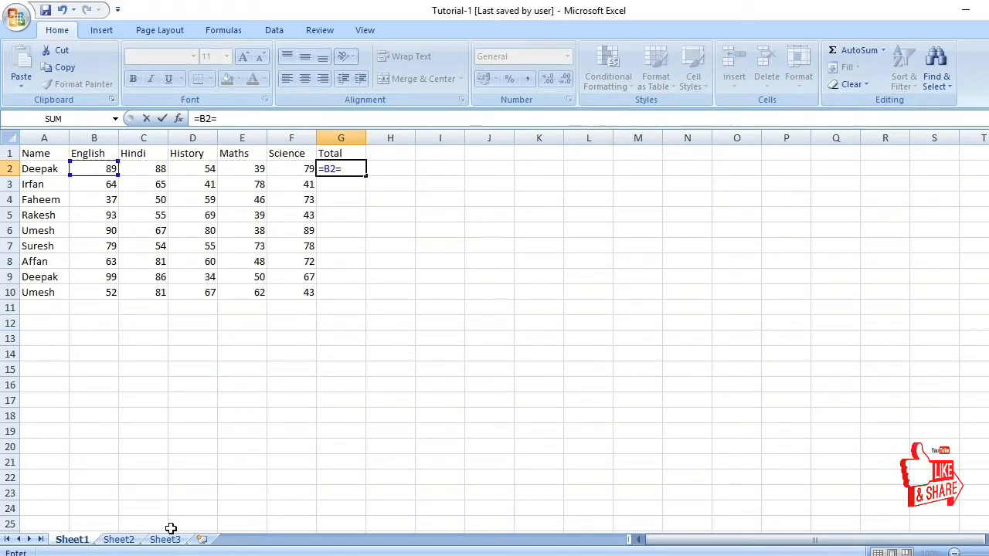
key("BackSpace")
type("+")
key("Left")
key("Left")
key("Left")
key("Left")
Extend the G2 formula with the remaining subjects so it reads =B2+C2+D2+E2+F2, and commit it
type("+")
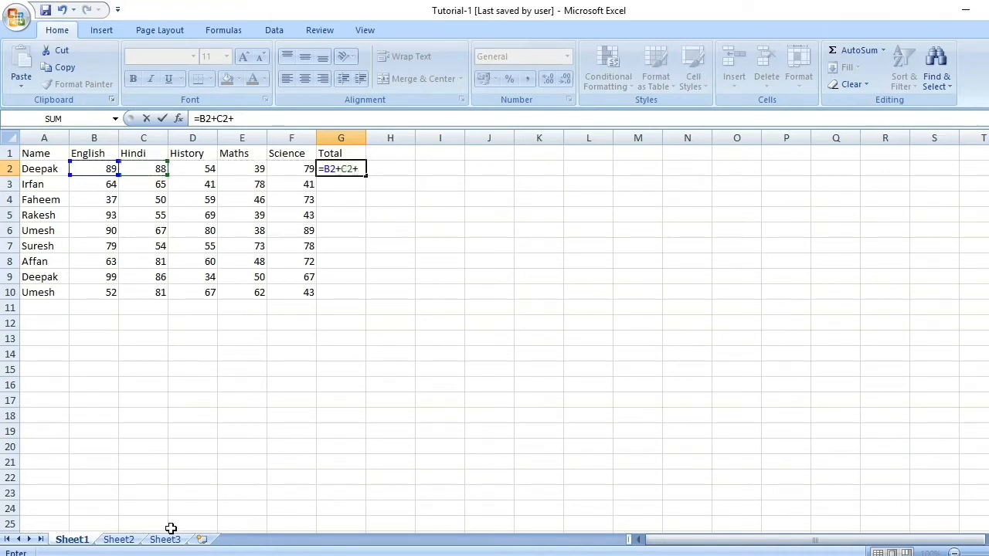
key("Left")
key("Left")
key("Left")
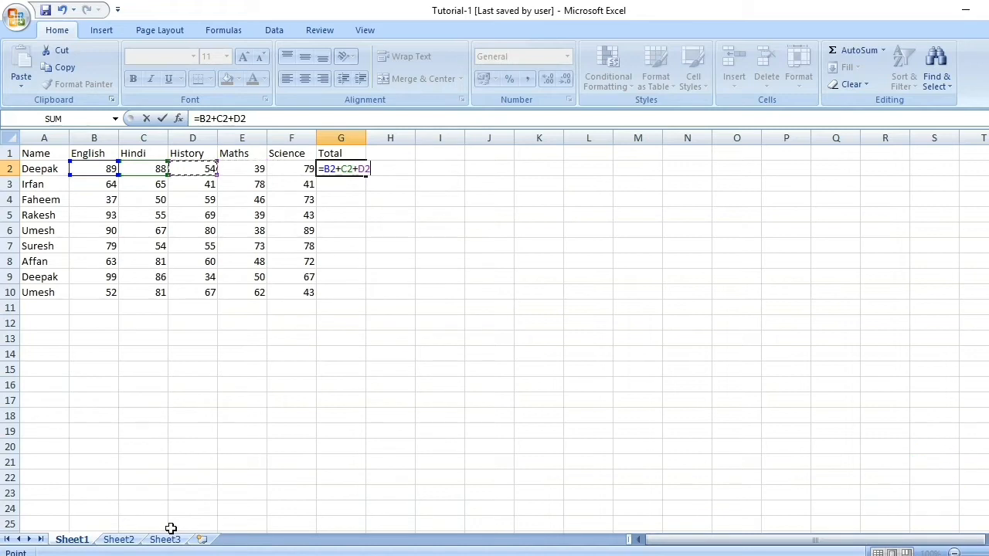
type("+")
key("Left")
key("Left")
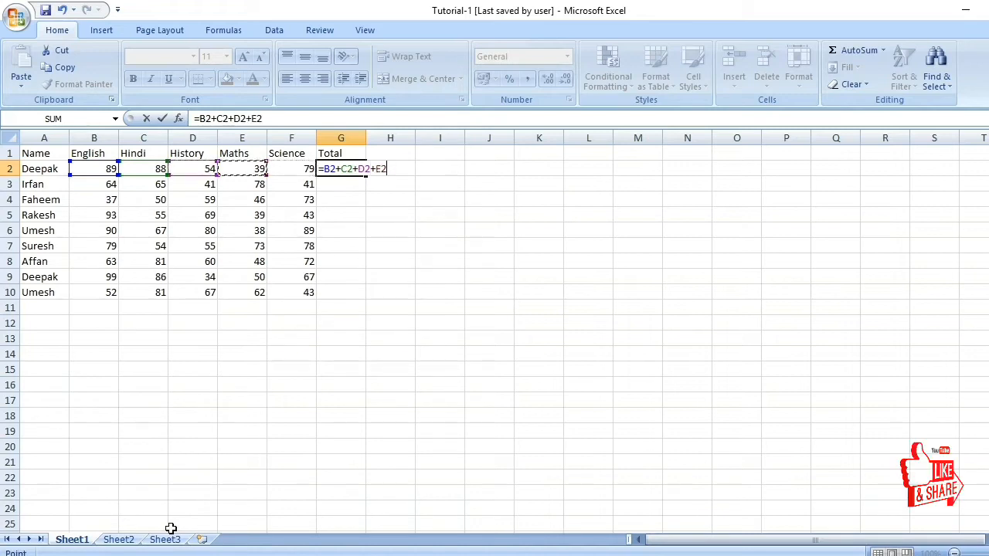
type("+")
key("Left")
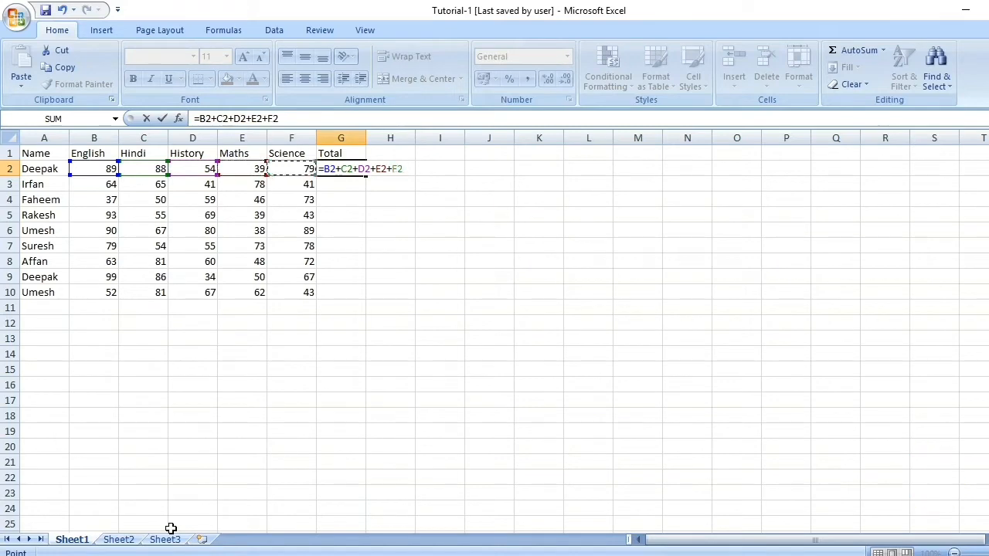
type("+")
key("BackSpace")
key("Return")
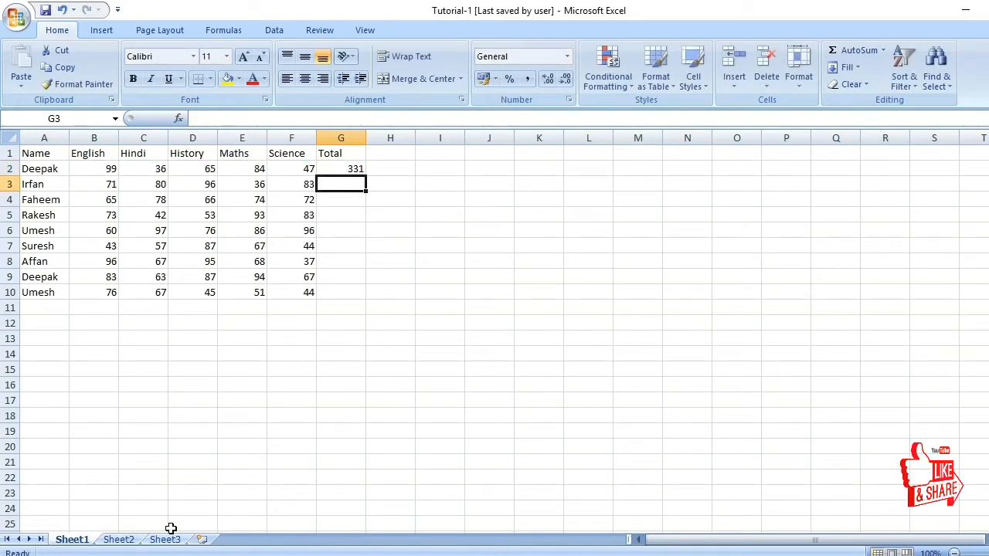
Select the first student's marks in B2:F2 to compare their sum with the Total in G2
key("Up")
key("Left")
key("shift+Left")
key("shift+Left")
key("shift+Left")
key("shift+Left")
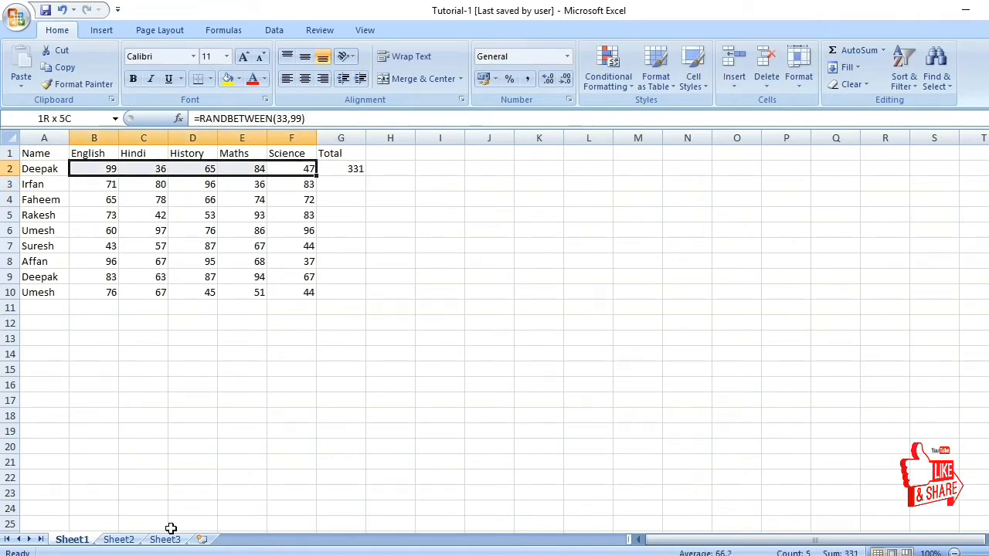
key("shift+space")
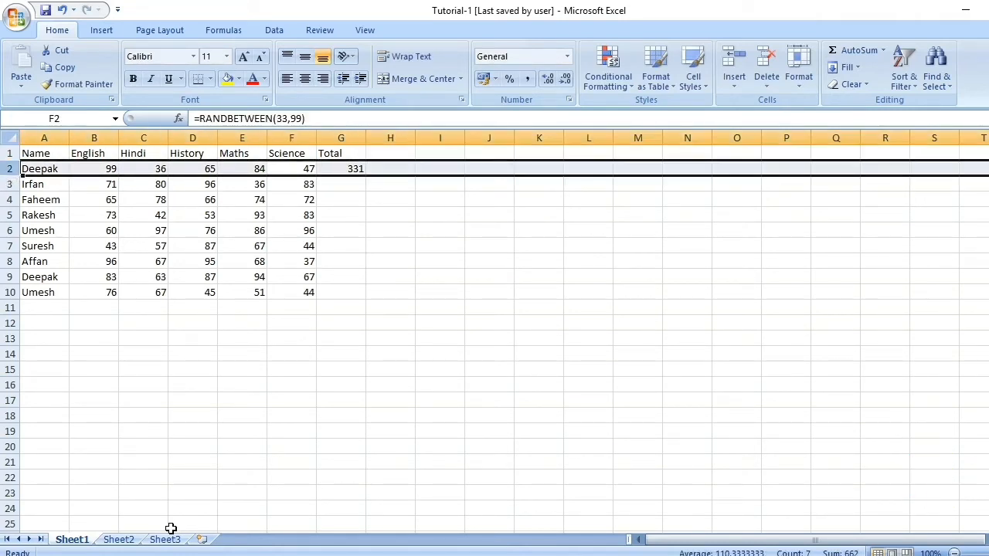
key("Left")
key("Right")
key("Left")
key("Left")
key("Left")
key("Left")
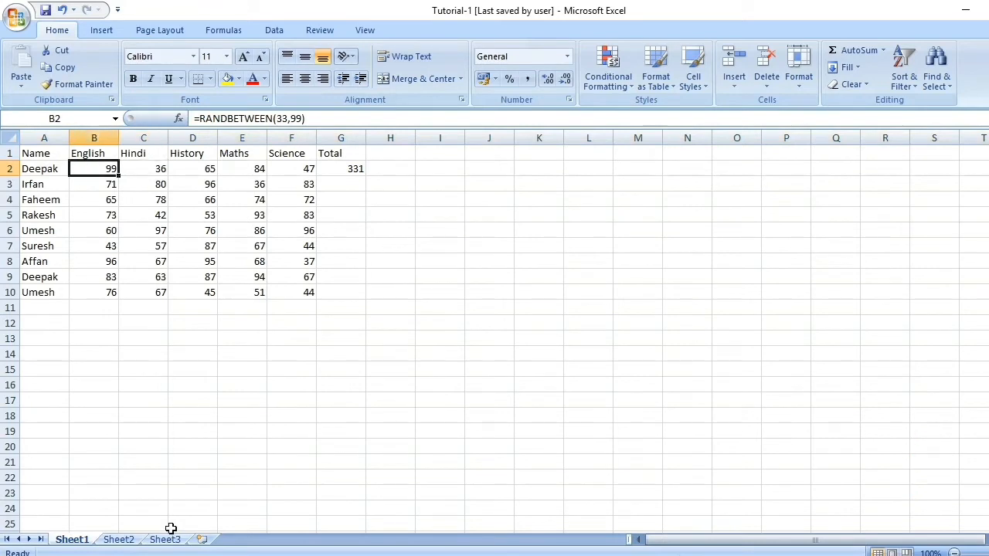
key("shift+Right")
key("shift+Right")
key("shift+Right")
key("shift+Right")
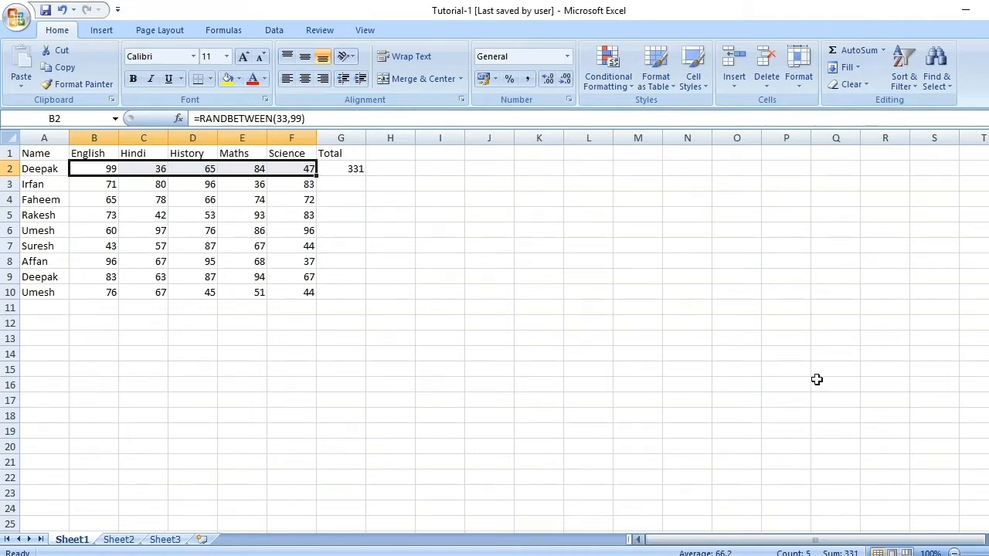
Enter the formula =SUM(B3:F3) in cell G3 to total the second student's marks
key("Down")
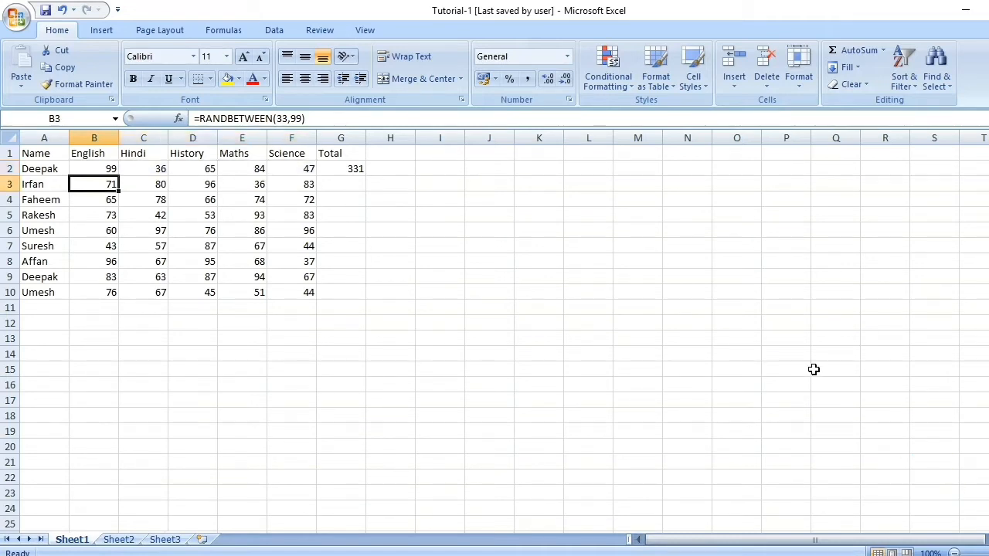
key("Right")
key("Right")
key("Right")
key("Right")
key("Right")
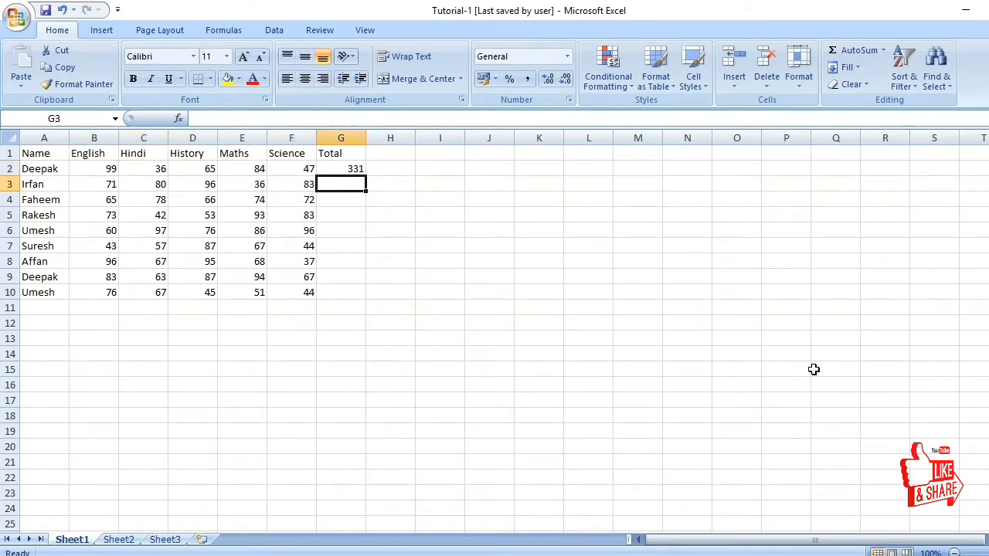
type("=")
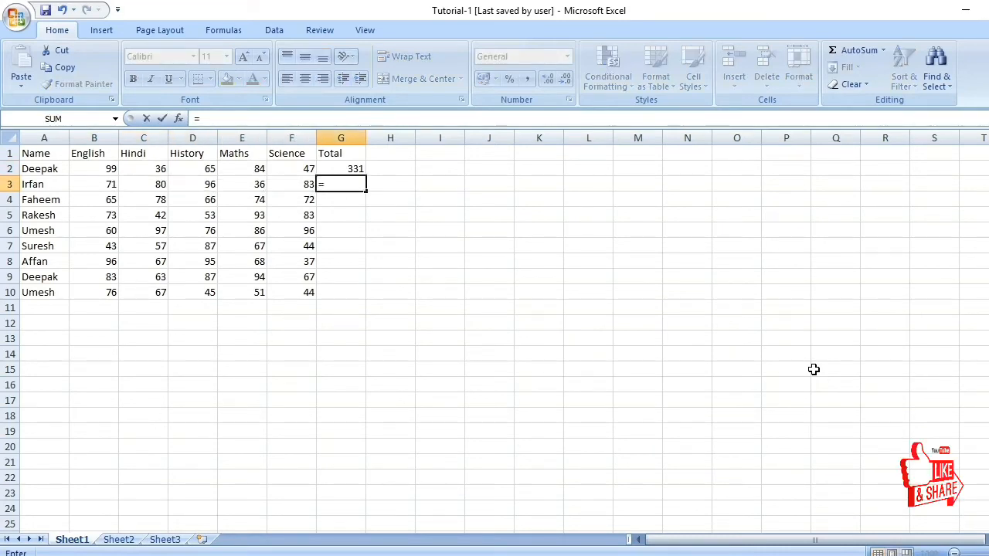
type("sum")
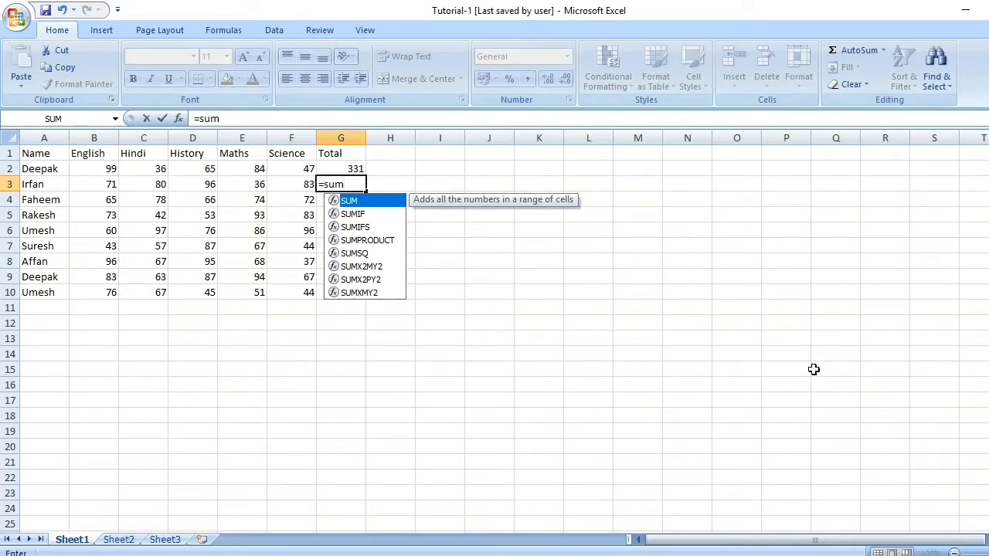
key("Tab")
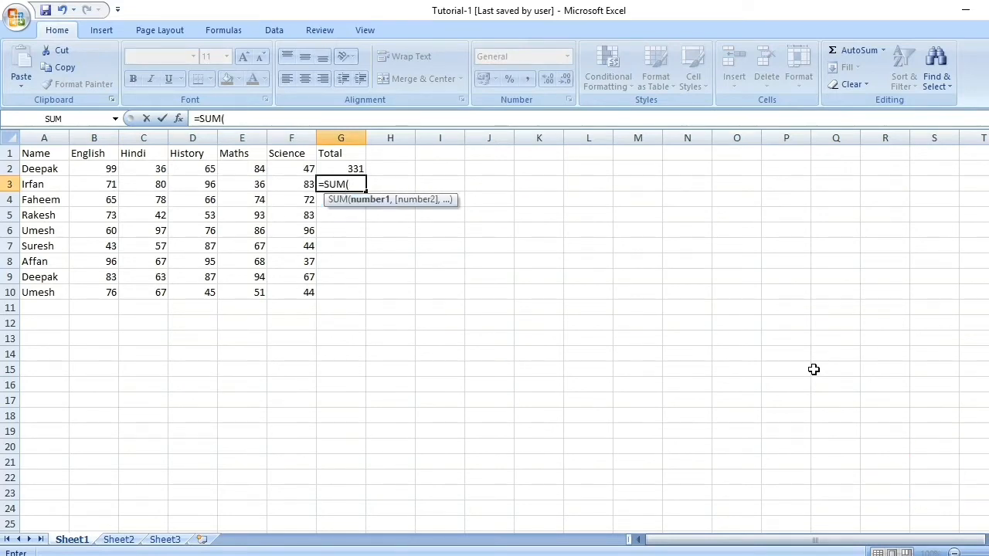
key("Left")
key("shift+Left")
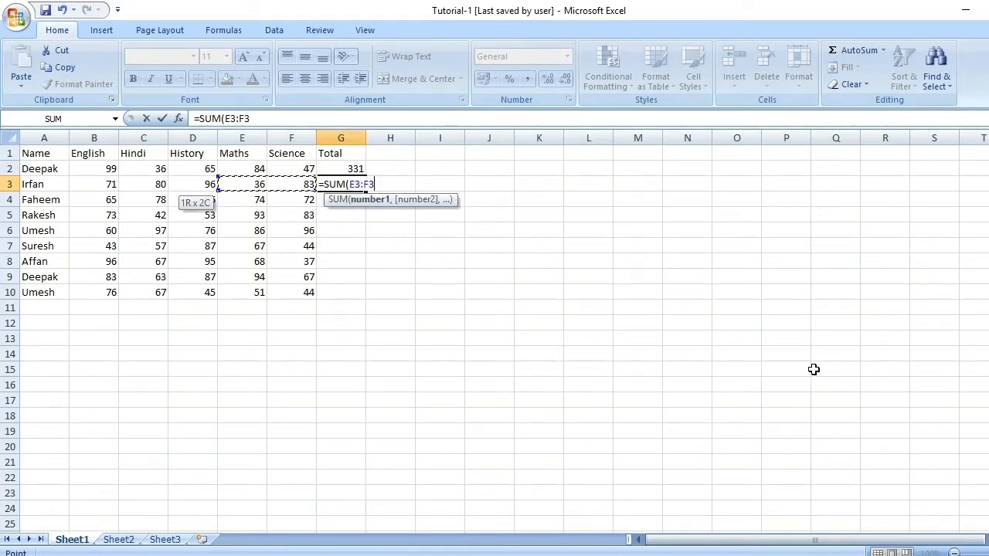
key("shift+Left")
key("shift+Left")
key("shift+Left")
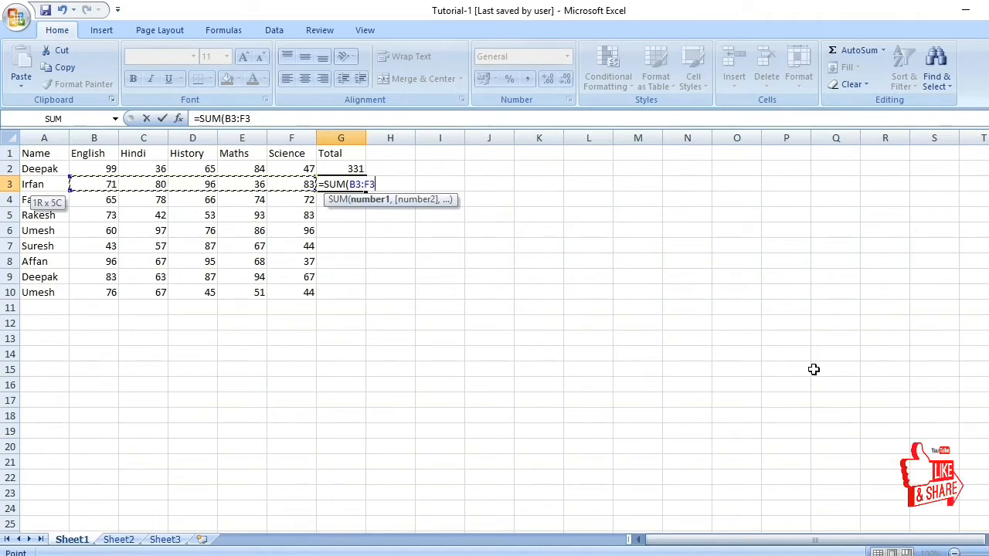
type(")")
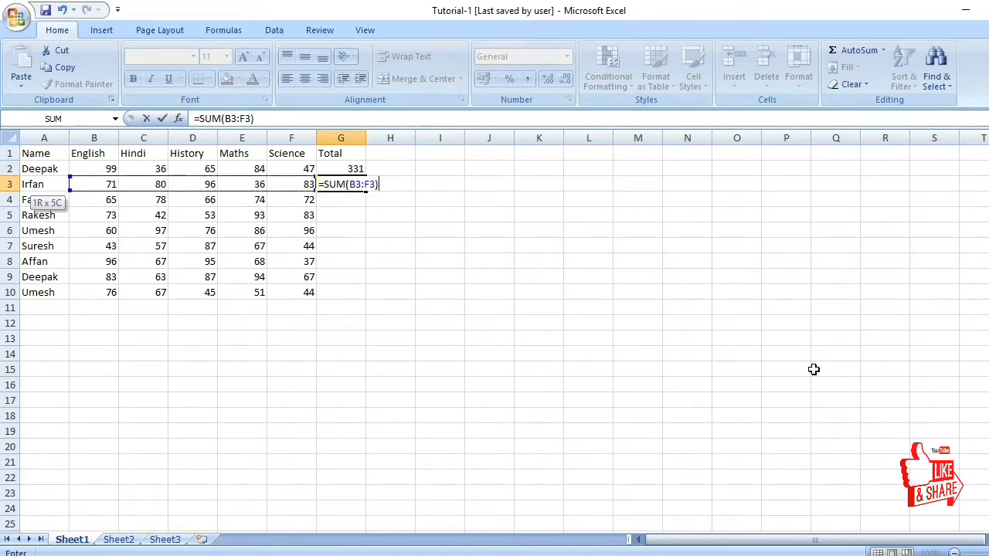
key("Return")
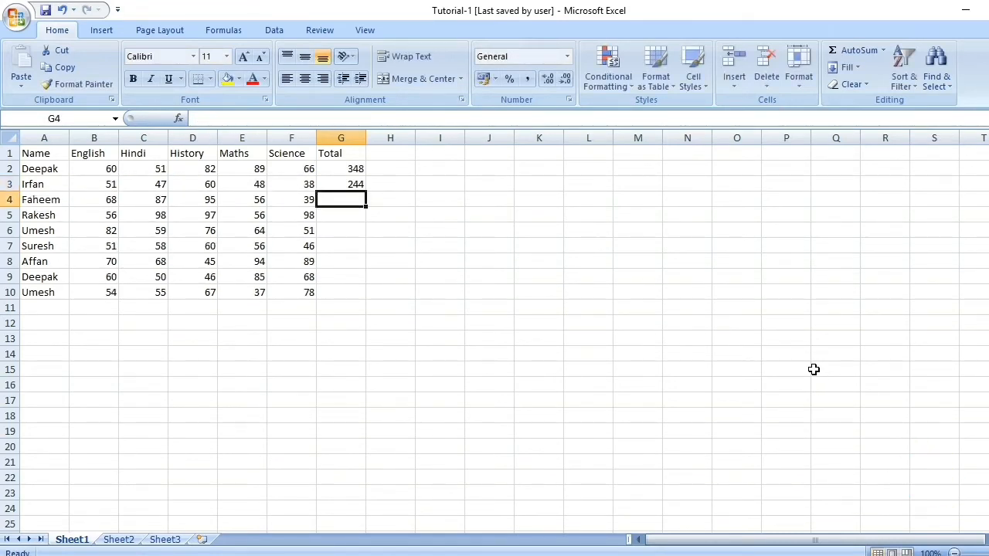
Fill the SUM formula from G3 down the Total column to G10
key("Up")
key("shift+Down")
key("shift+Down")
key("shift+Down")
key("shift+Down")
key("shift+Down")
key("shift+Down")
key("shift+Down")
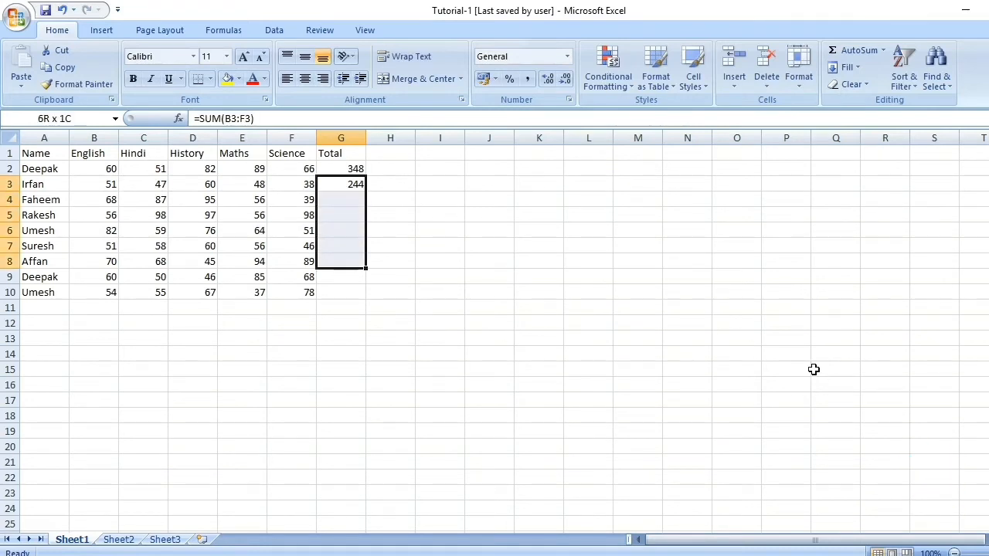
key("ctrl+d")
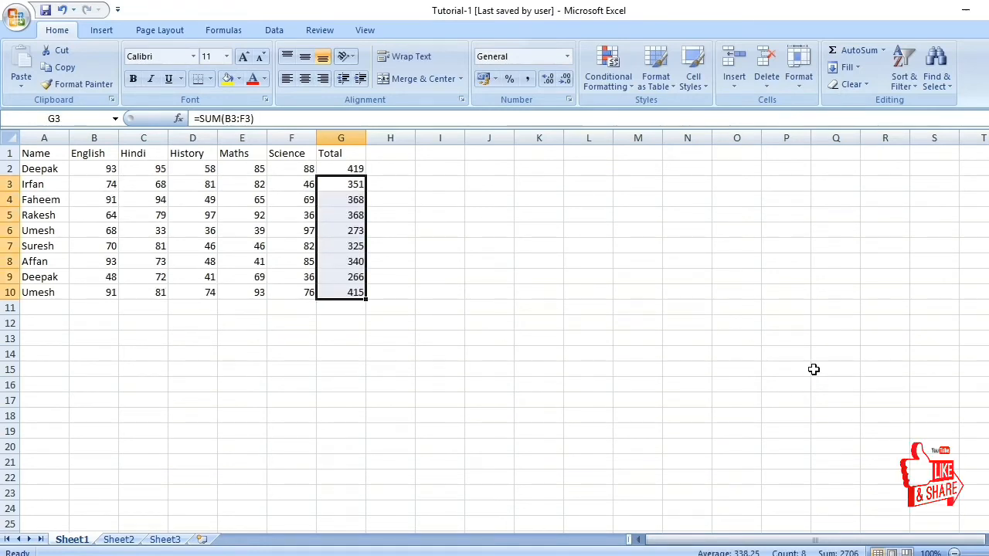
Check the filled SUM formulas cell by cell down the Total column
key("Down")
key("Down")
key("Down")
key("Down")
key("Down")
key("Down")
key("Down")
key("Down")
key("Down")
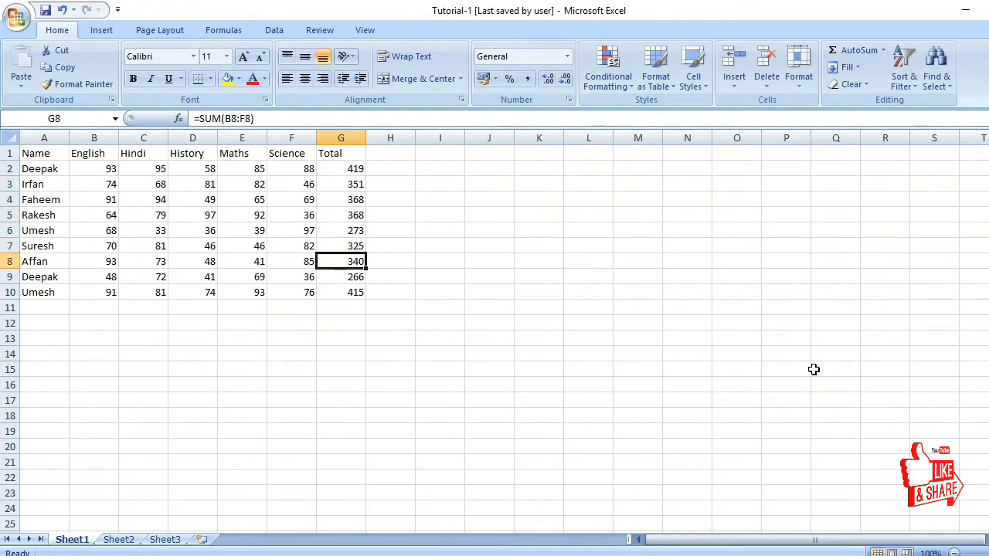
Enter the first student's name in cell D14 and the subject History in E14
key("Down")
key("Down")
key("Left")
key("Left")
key("Left")
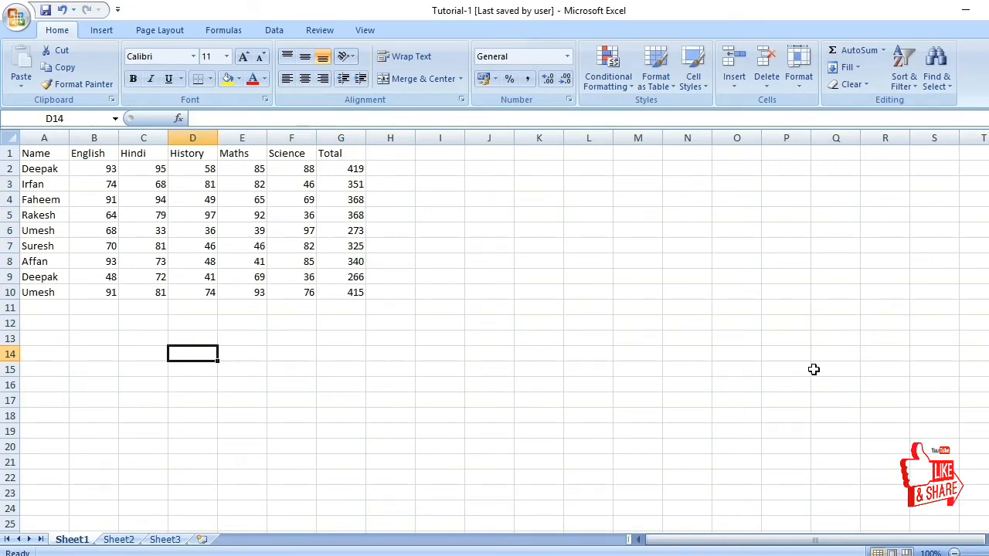
type("Deepak")
key("Tab")
type("H")
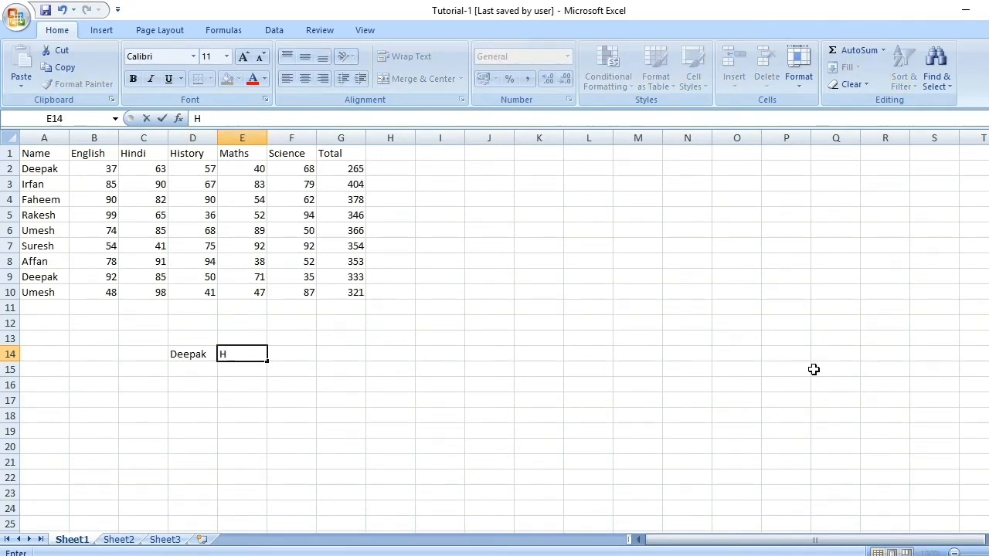
type("is")
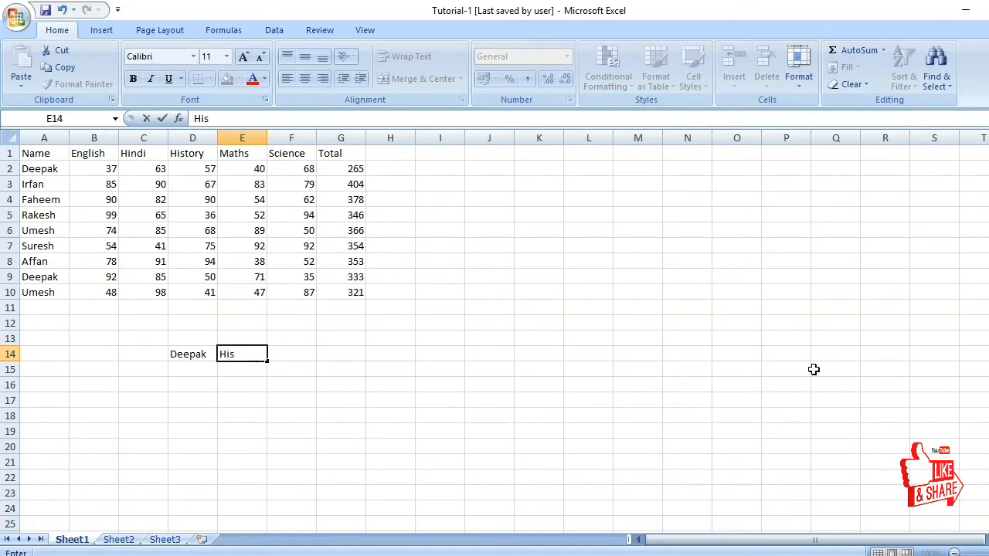
type("tory")
key("Tab")
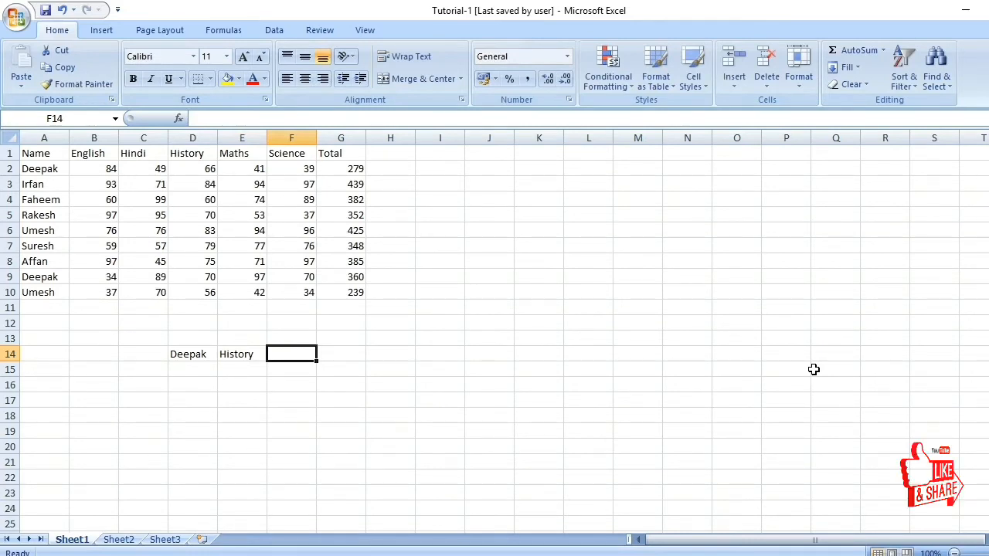
Begin a SUMIF formula in F14 with the Name column A1:A10 as the range and D14 as the criteria
type("=")
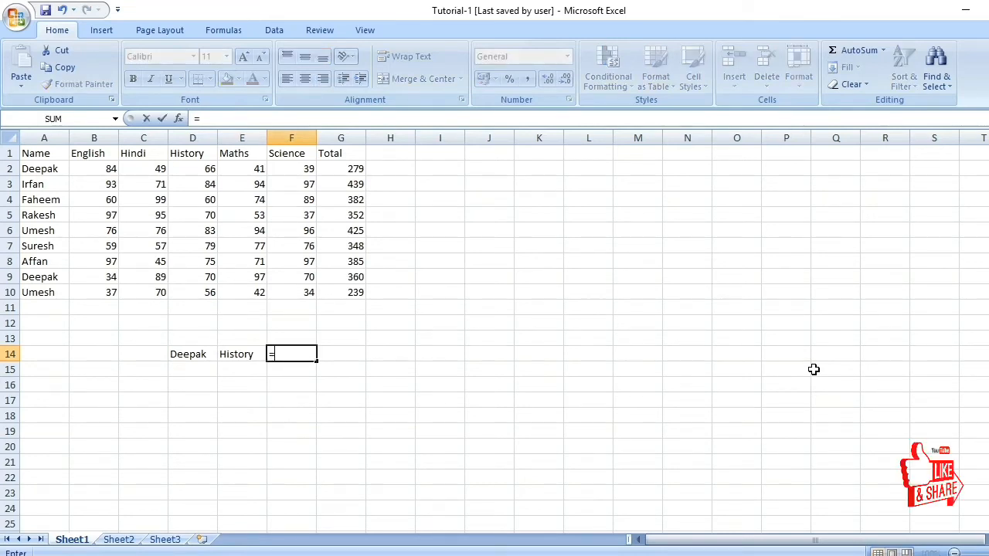
type("sum")
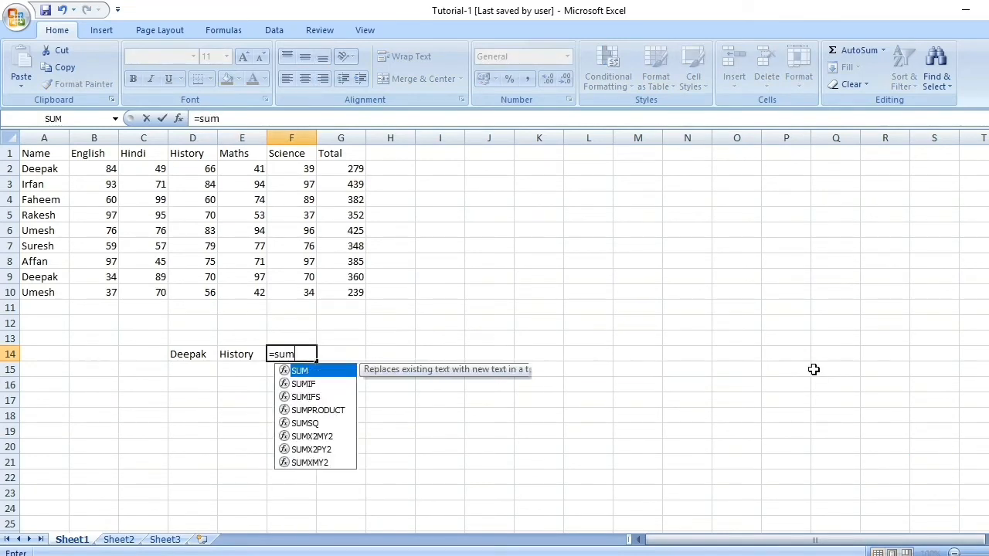
type("i")
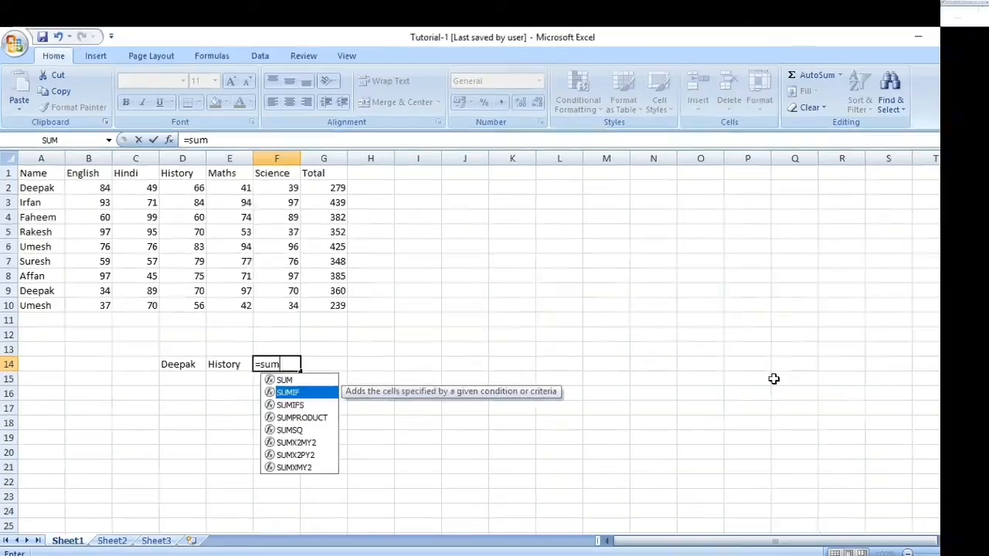
key("Tab")
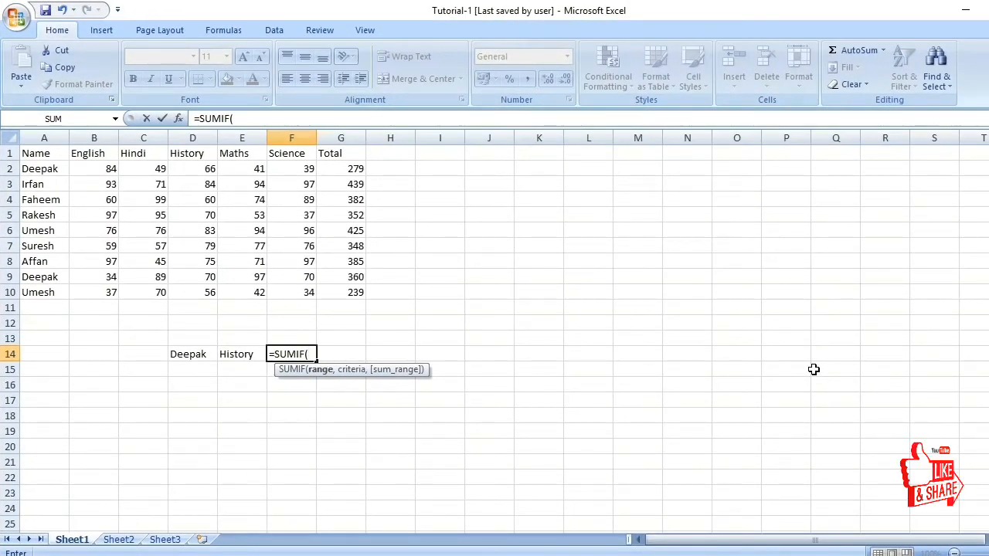
key("Left")
key("Left")
key("Left")
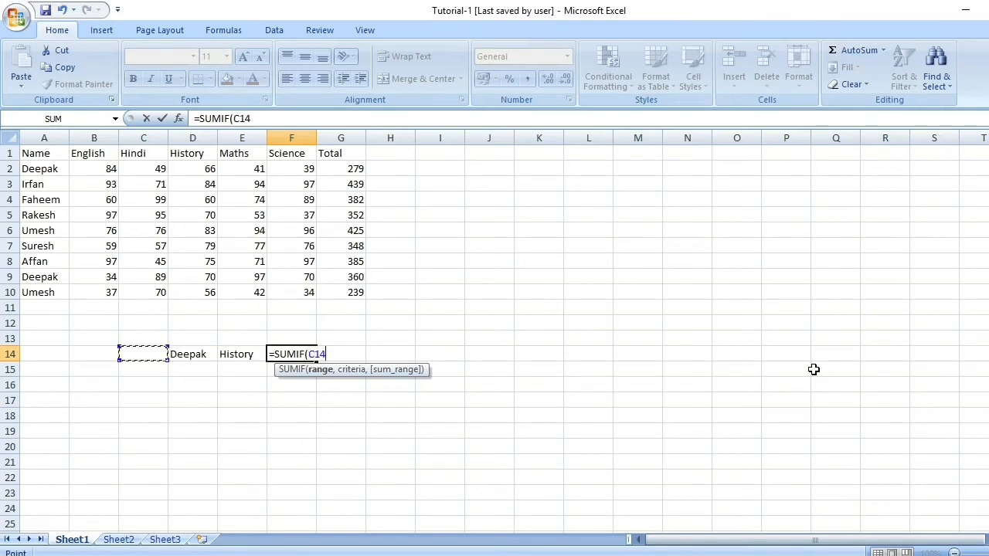
key("ctrl+Left")
key("ctrl+Up")
key("ctrl+shift+Up")
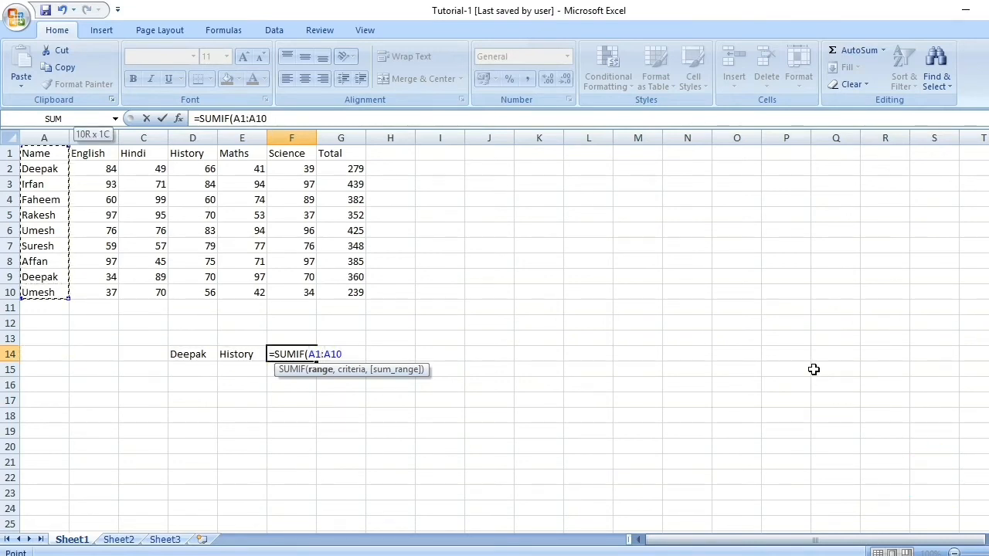
type(",")
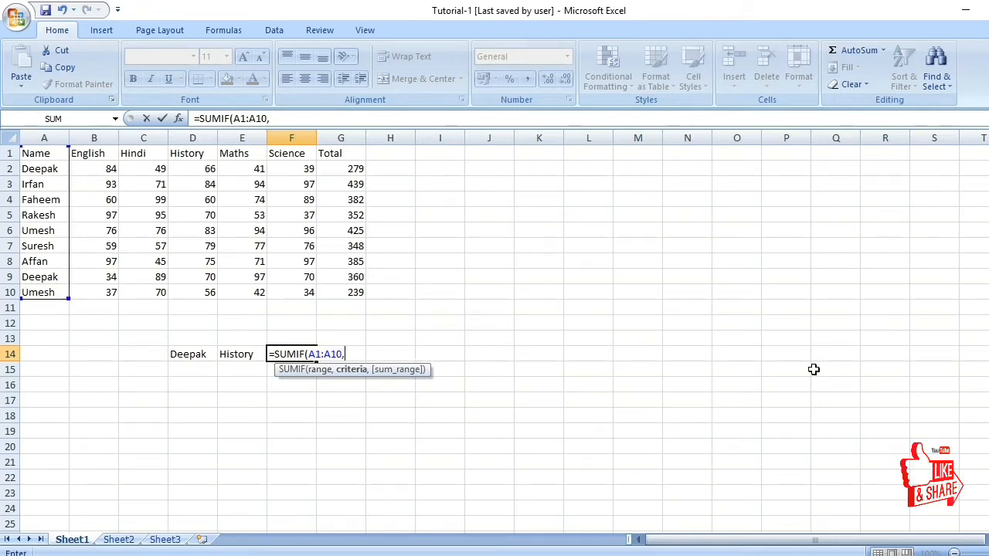
key("Left")
key("Left")
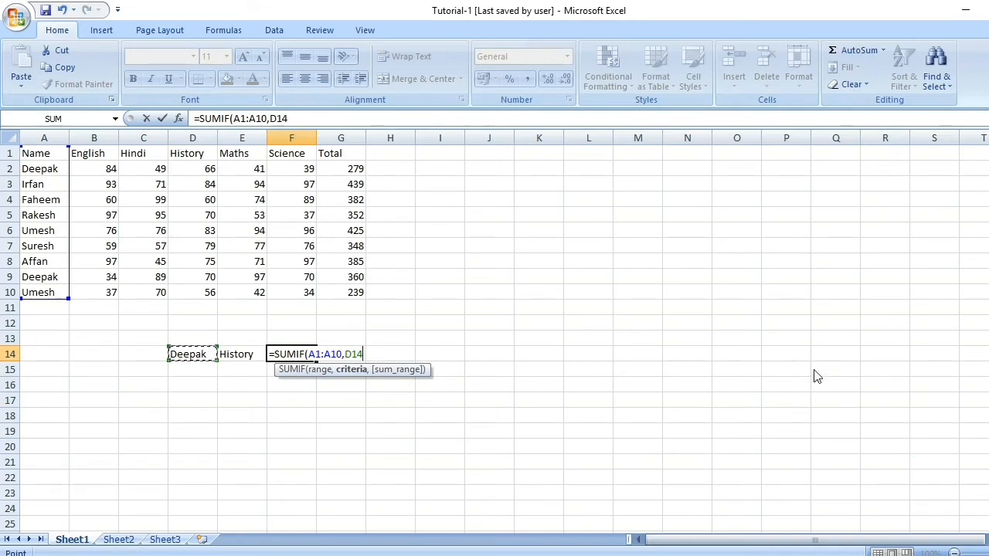
type(",")
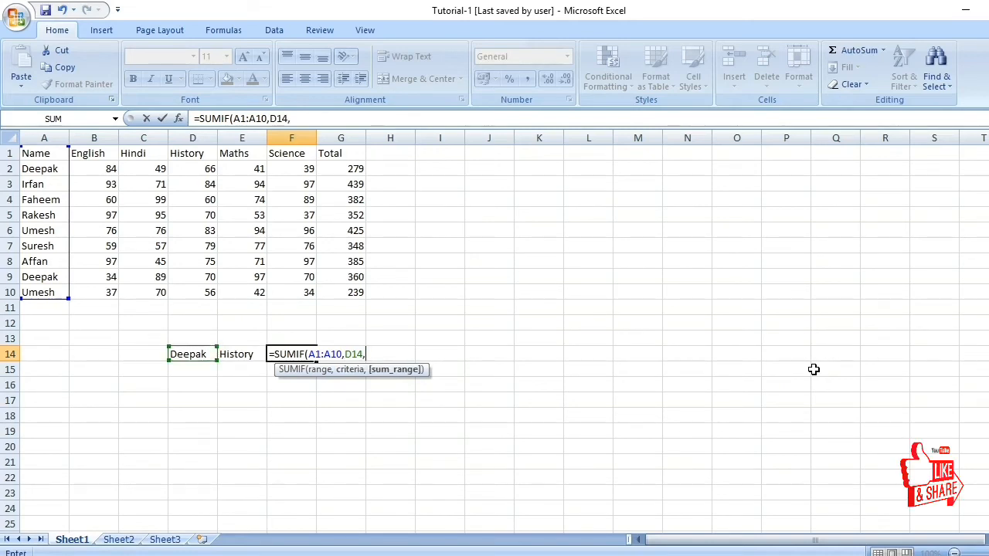
Complete the SUMIF formula in F14 with the History column D1:D10 as the sum range
key("Up")
key("Up")
key("Up")
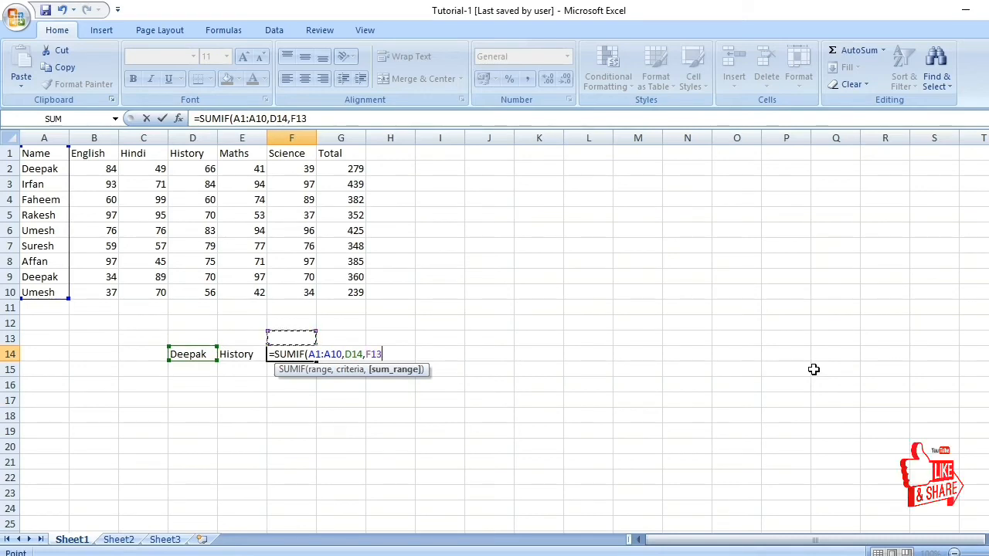
key("Left")
key("Left")
key("Up")
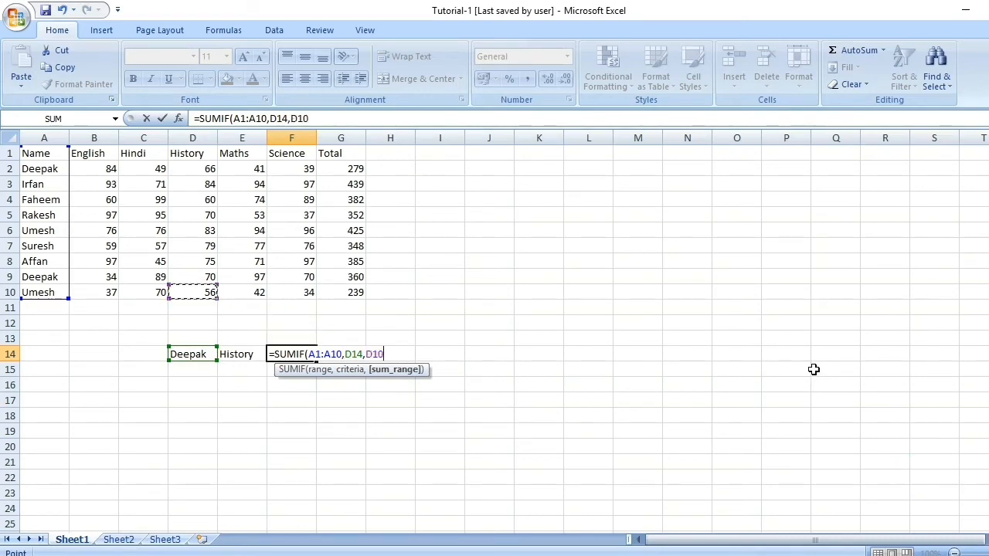
key("ctrl+Up")
key("Down")
key("Up")
key("shift+Down")
key("shift+Down")
key("shift+Down")
key("shift+Down")
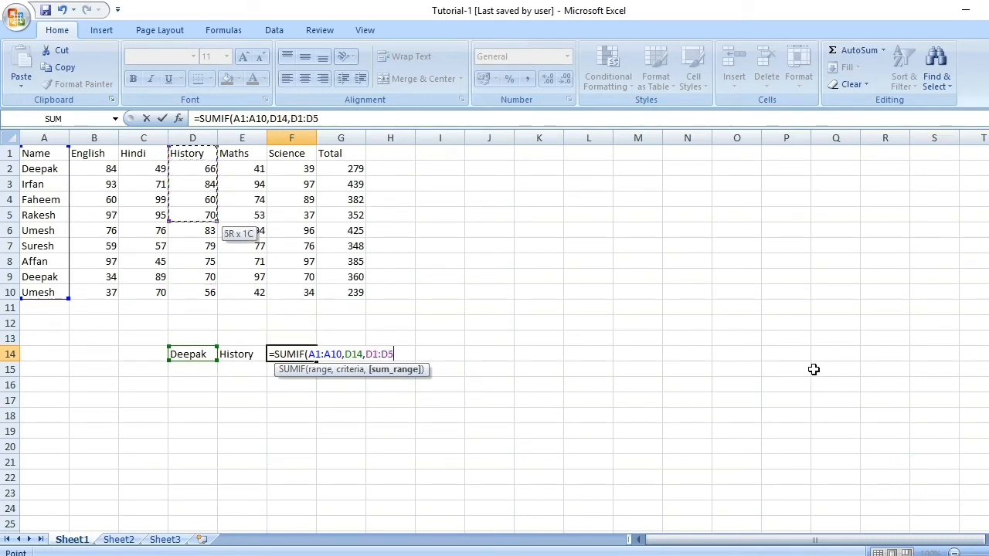
key("Down")
key("Up")
key("shift+Down")
key("shift+Down")
key("shift+Down")
key("shift+Down")
key("shift+Down")
key("shift+Down")
key("shift+Down")
key("shift+Down")
key("shift+Down")
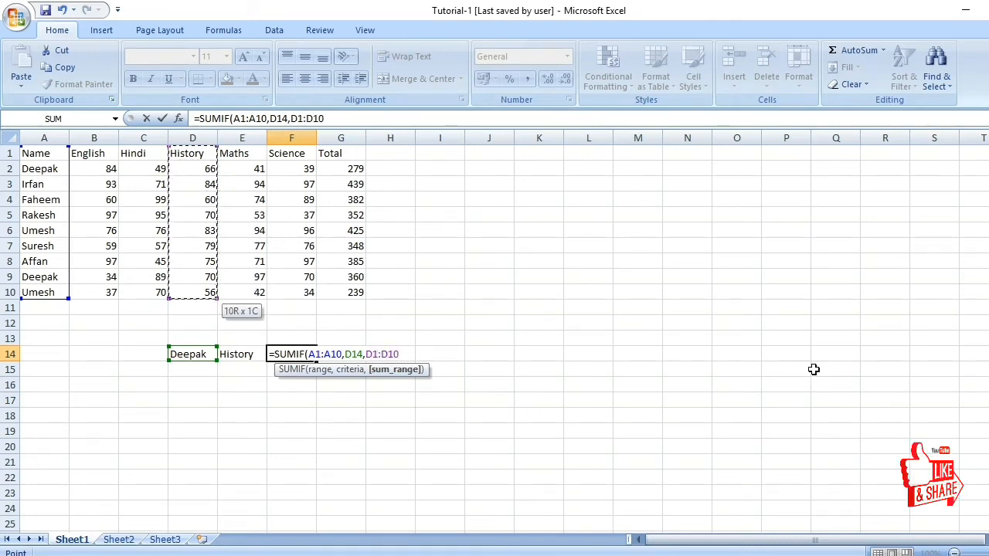
key("Down")
key("shift+Down")
key("shift+Down")
key("shift+Down")
key("shift+Down")
key("shift+Down")
key("shift+Down")
key("shift+Down")
key("shift+Down")
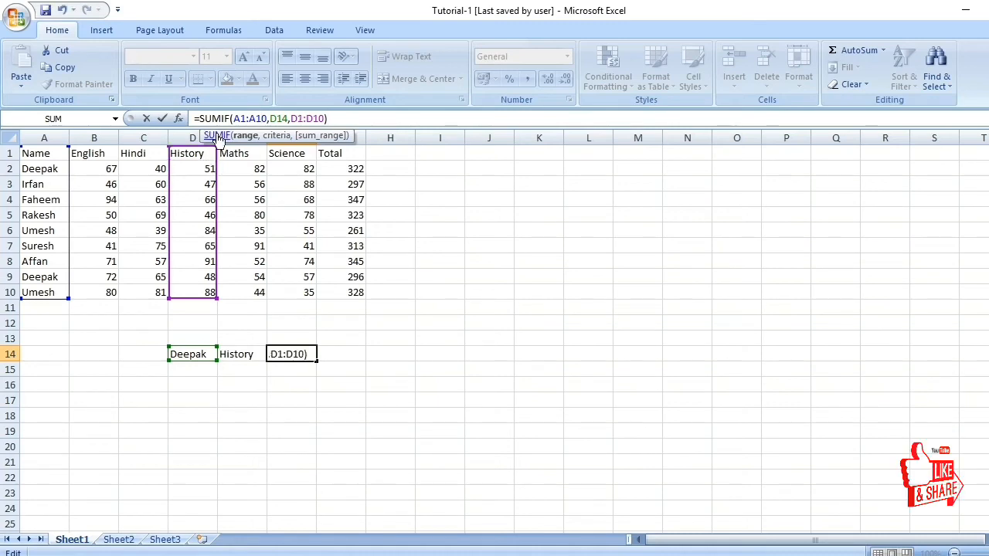
key("Return")
Select the matching student's History marks in D9 and D2 together to compare their sum with the SUMIF result in F14
key("Up")
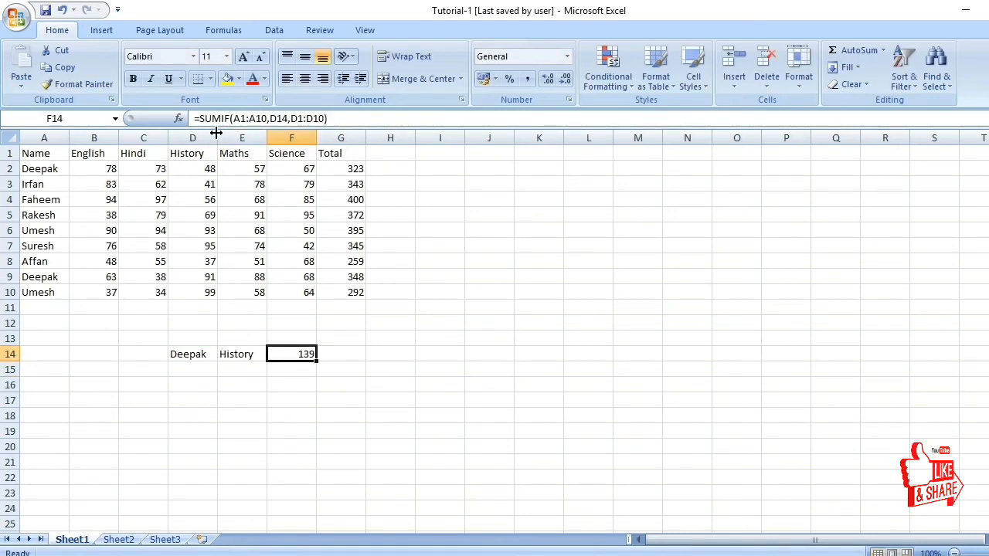
key("Left")
key("Left")
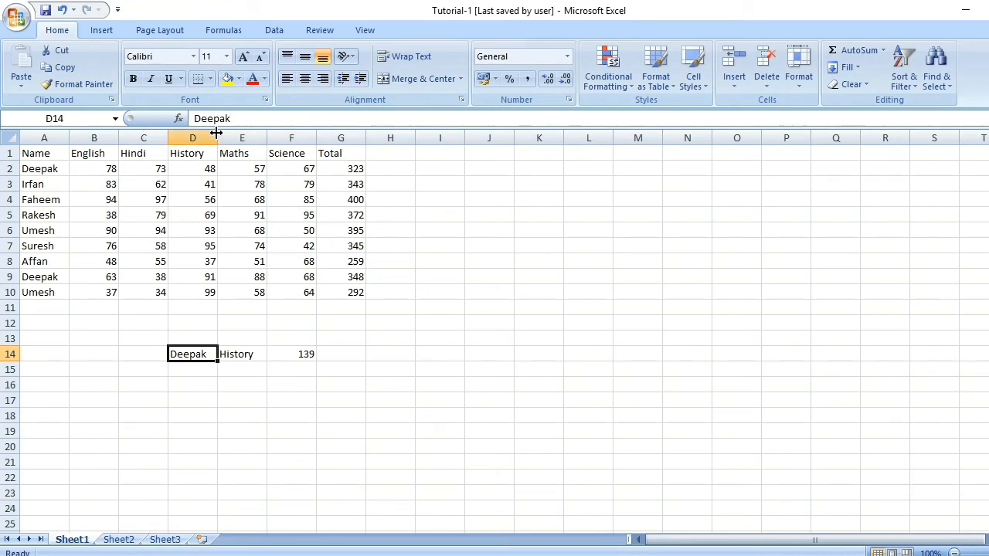
key("Up")
key("Up")
key("Up")
key("Up")
key("Up")
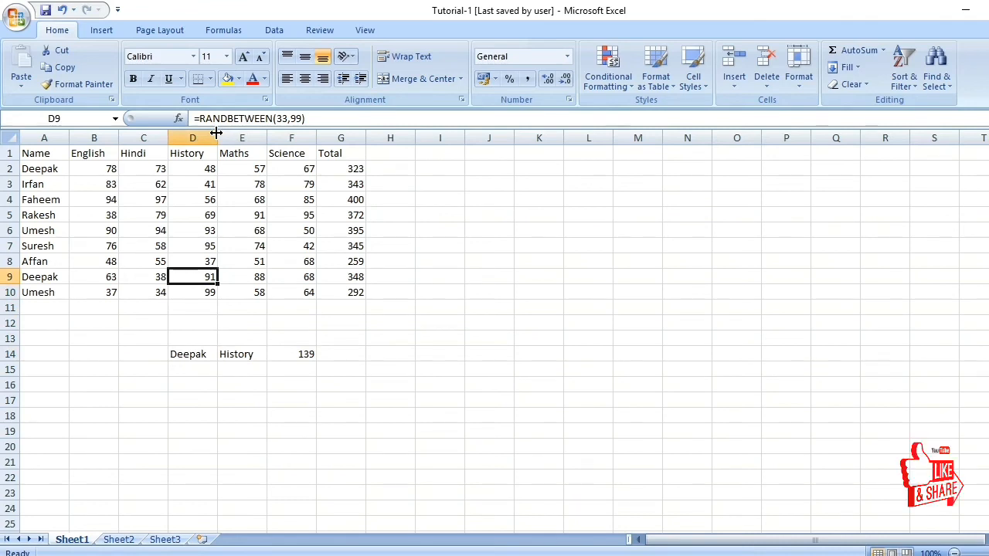
left_click(200, 171, "ctrl")
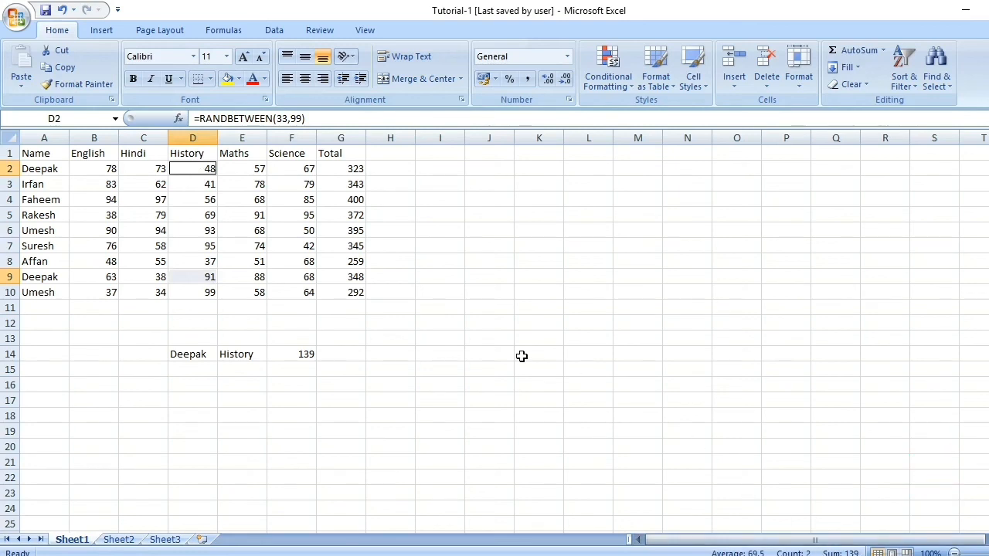
left_click(326, 352)
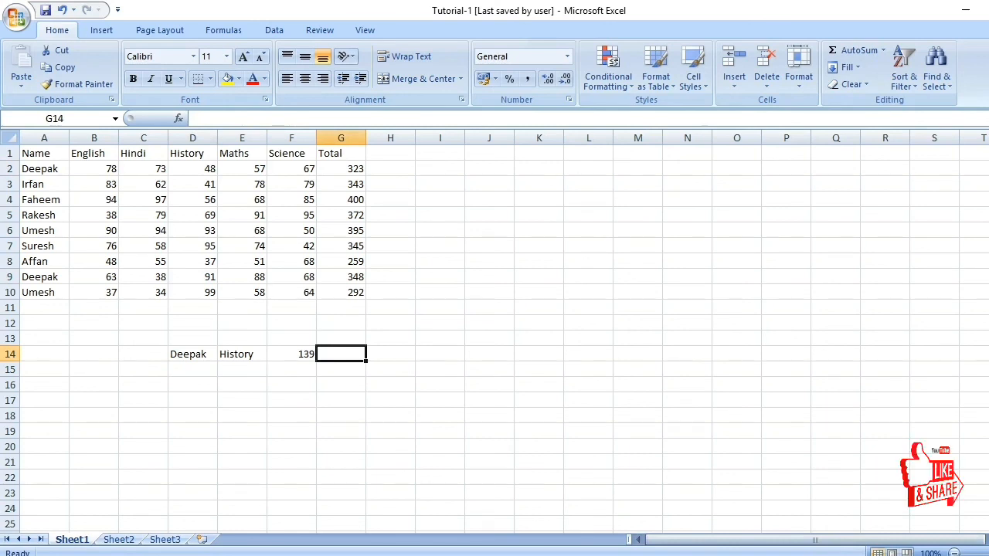
left_click(886, 555)
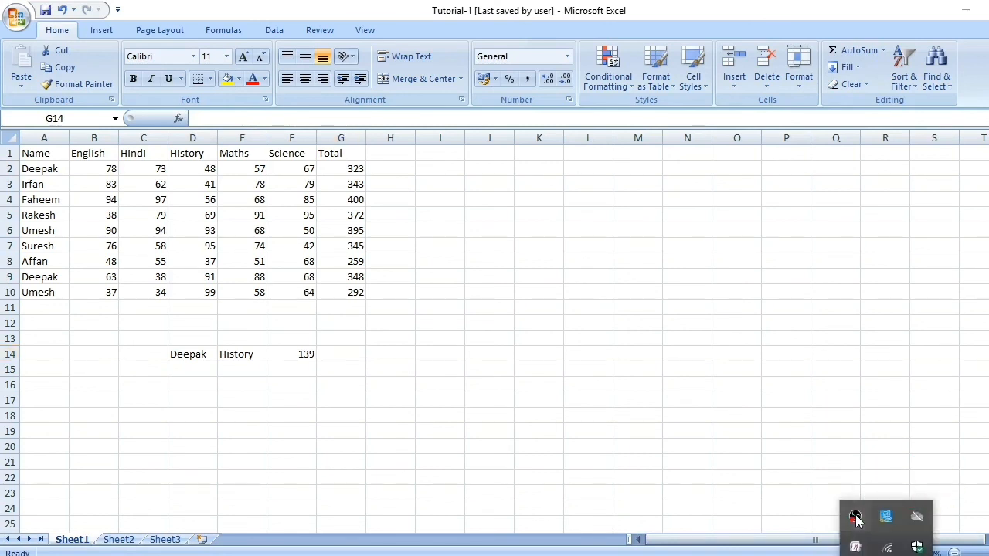